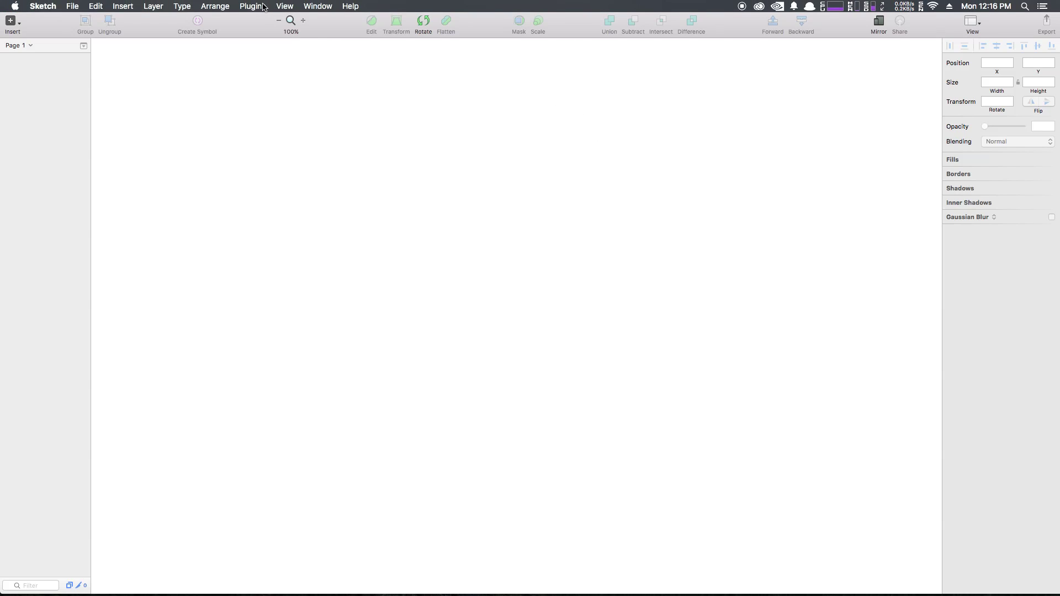
Go from Plugins > Manage Plugins to the sketchapp.com Download Plugins page via Get Plugins.
{"action": "left_click", "coordinate": [262, 6]}
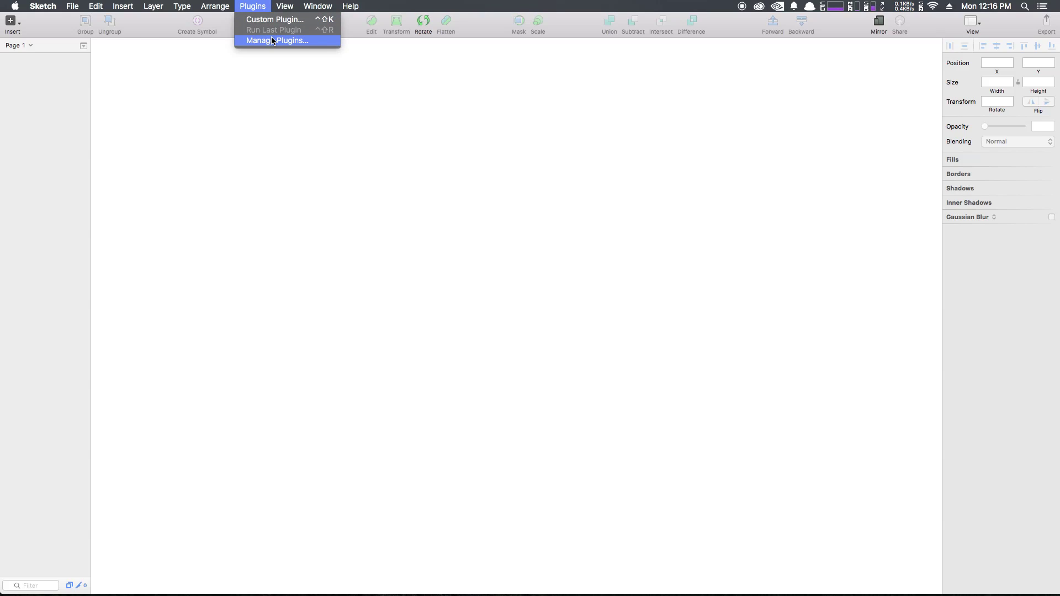
{"action": "left_click", "coordinate": [272, 40]}
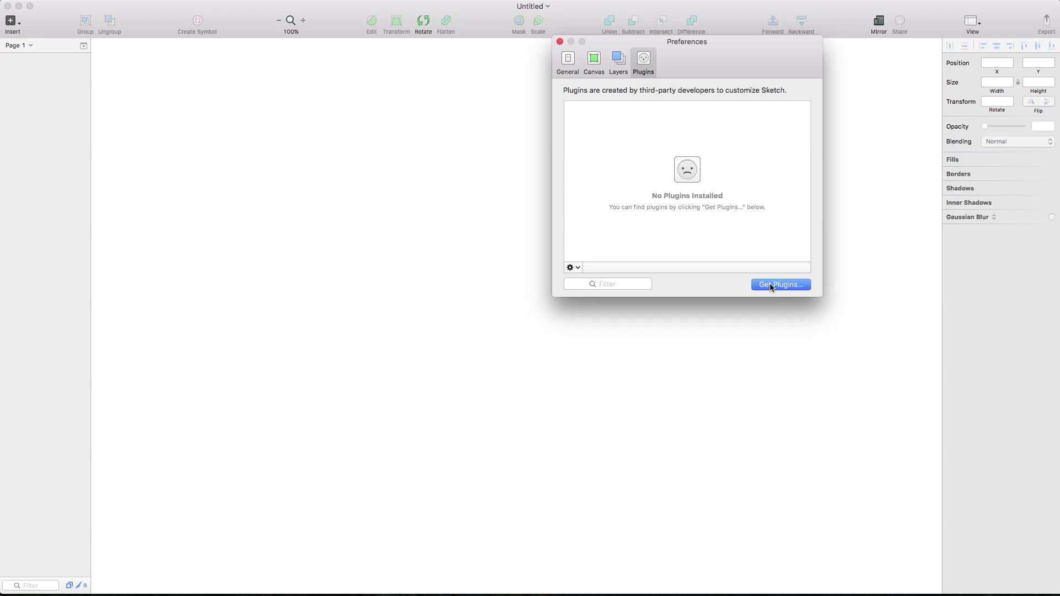
{"action": "left_click", "coordinate": [772, 285]}
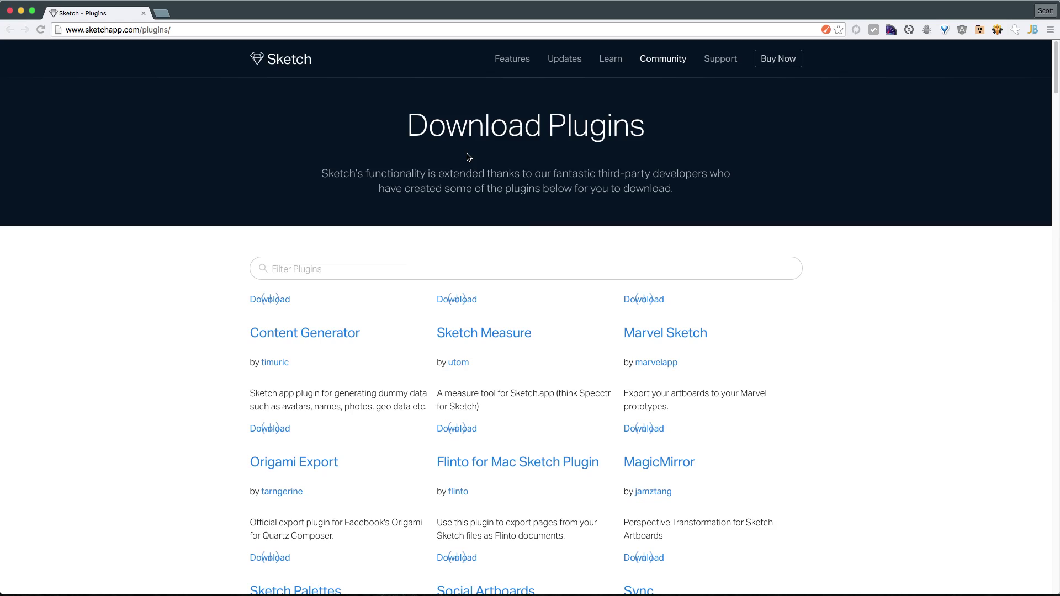
Filter the plugin catalogue for 'Pal' and open the Sketch Palettes GitHub repository page.
{"action": "type", "text": "Pal"}
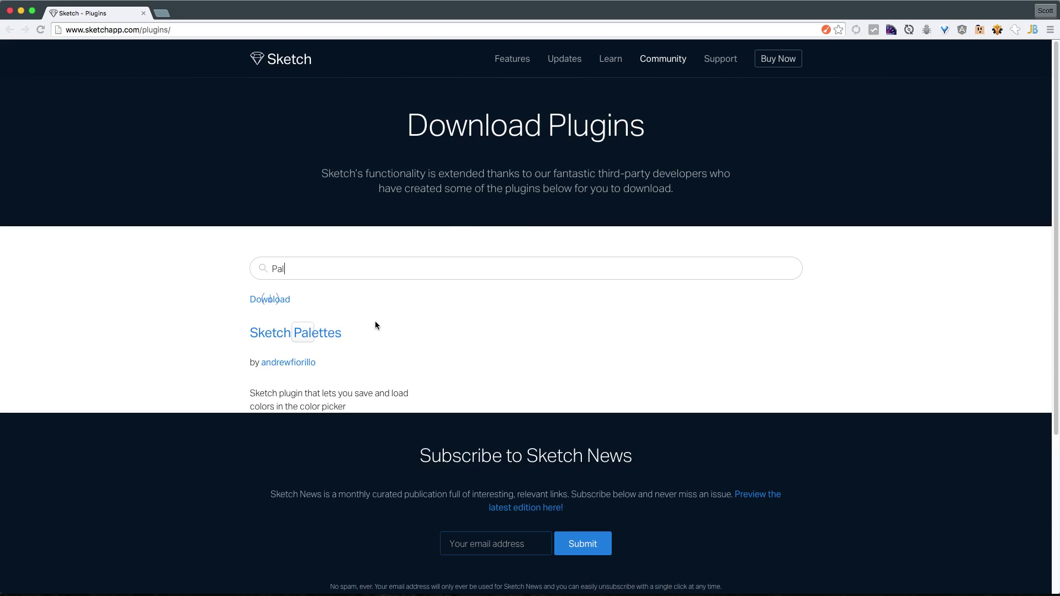
{"action": "scroll", "coordinate": [376, 326], "scroll_direction": "down", "scroll_amount": 2}
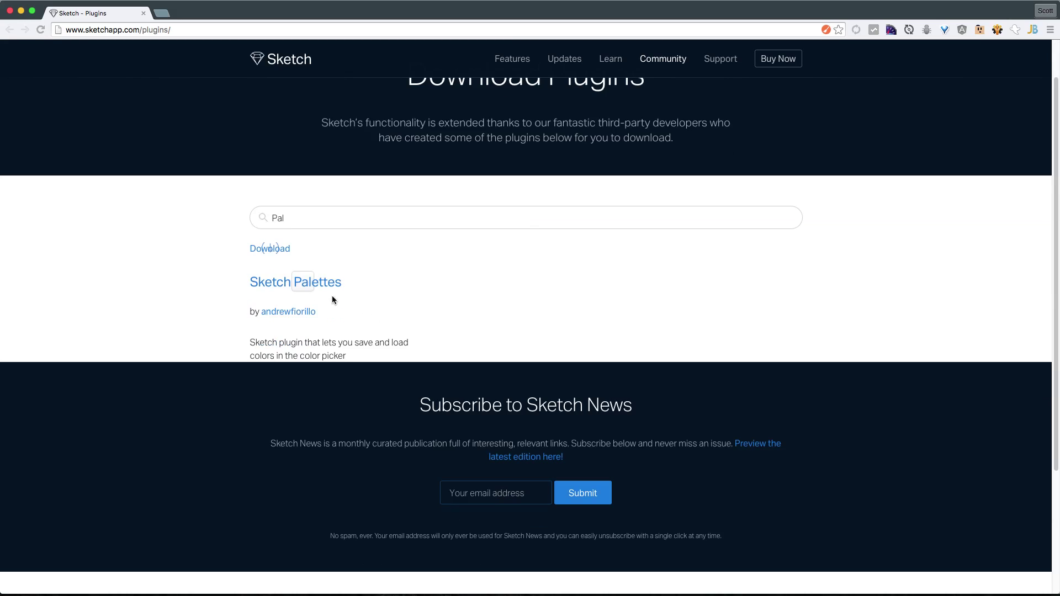
{"action": "left_click", "coordinate": [272, 250]}
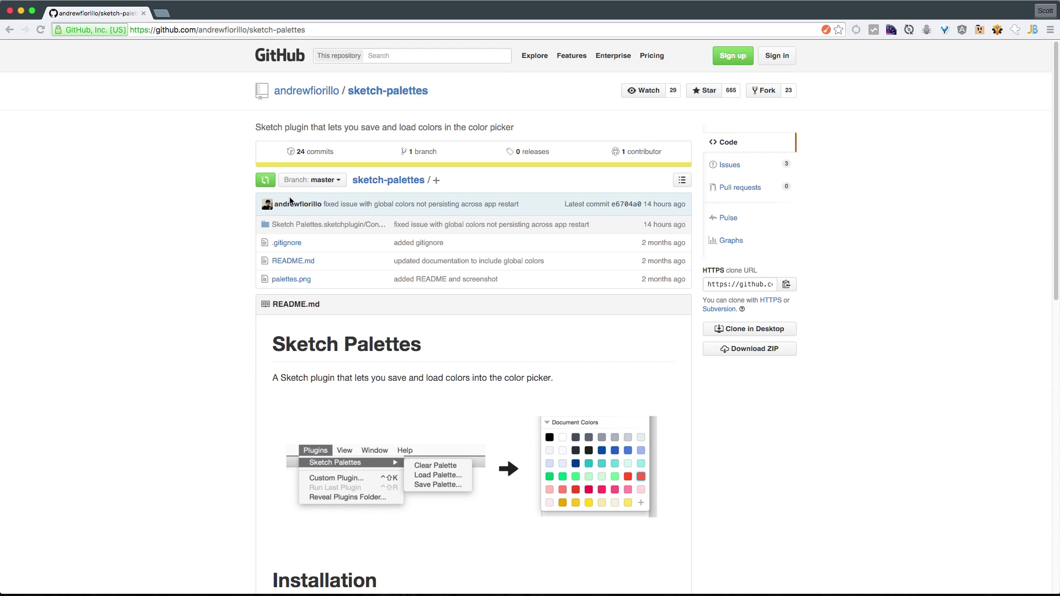
Back in Sketch, reveal the empty Plugins folder, close it, and move Preferences aside.
{"action": "key", "text": "super+Tab"}
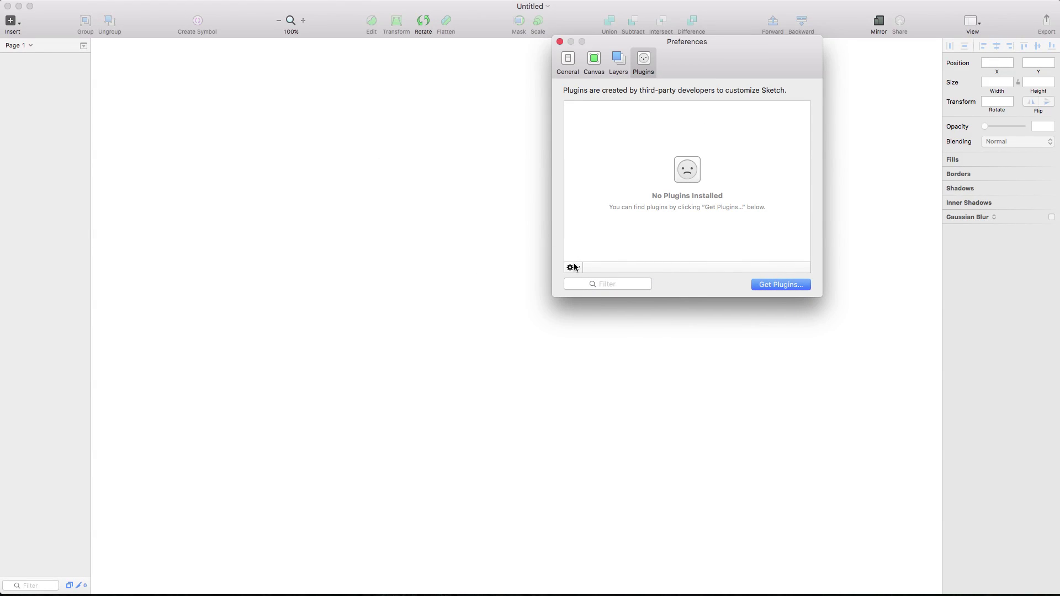
{"action": "left_click", "coordinate": [574, 268]}
{"action": "left_click", "coordinate": [596, 279]}
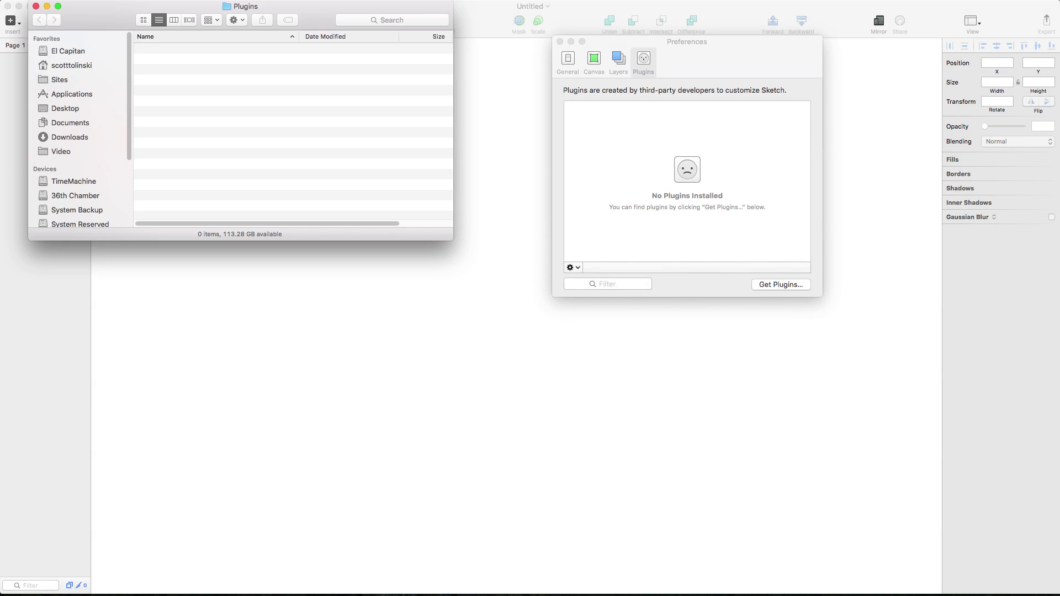
{"action": "left_click", "coordinate": [36, 7]}
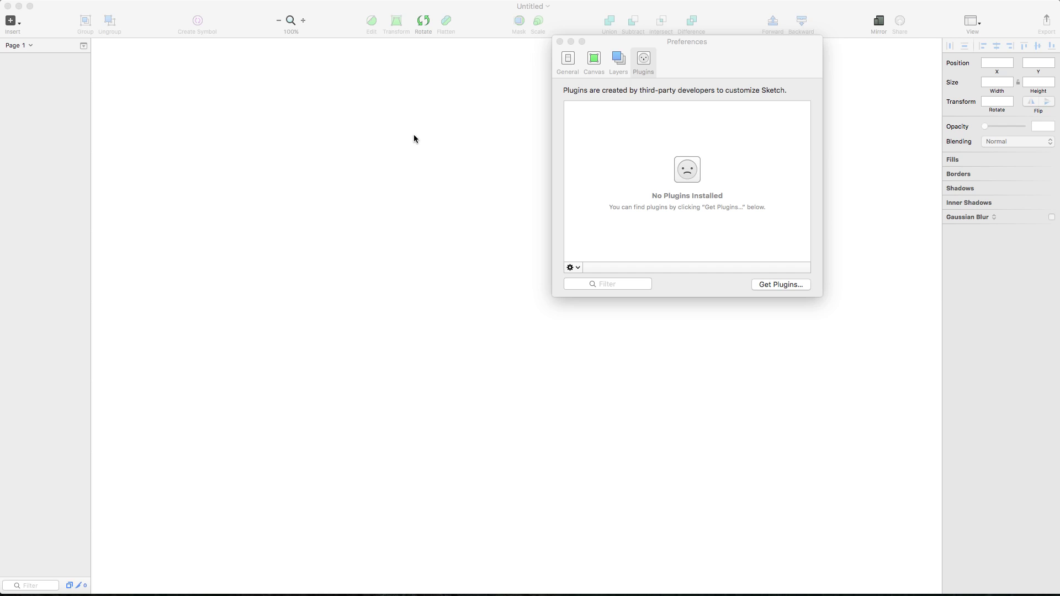
{"action": "left_click_drag", "start_coordinate": [777, 41], "coordinate": [726, 67]}
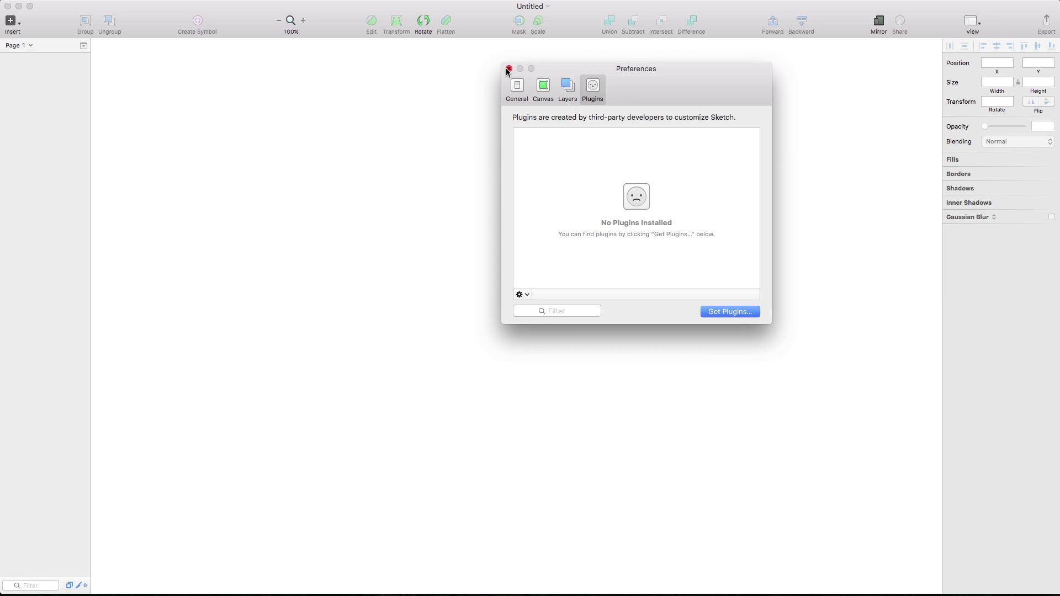
Close Preferences, draw Artboard 1 on the canvas, and duplicate it as Artboard 1 Copy.
{"action": "left_click", "coordinate": [509, 69]}
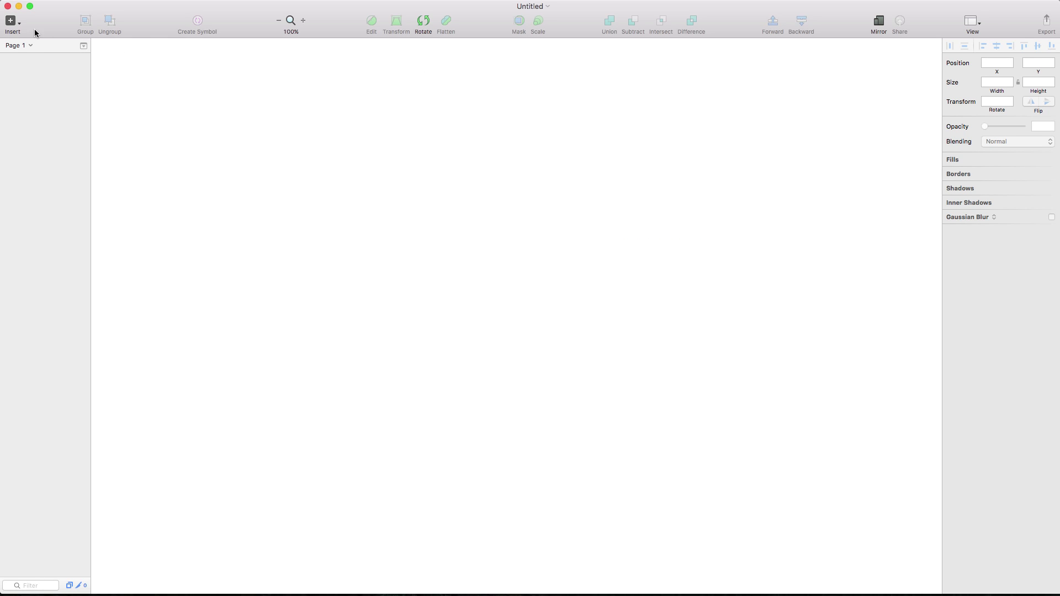
{"action": "left_click", "coordinate": [12, 22]}
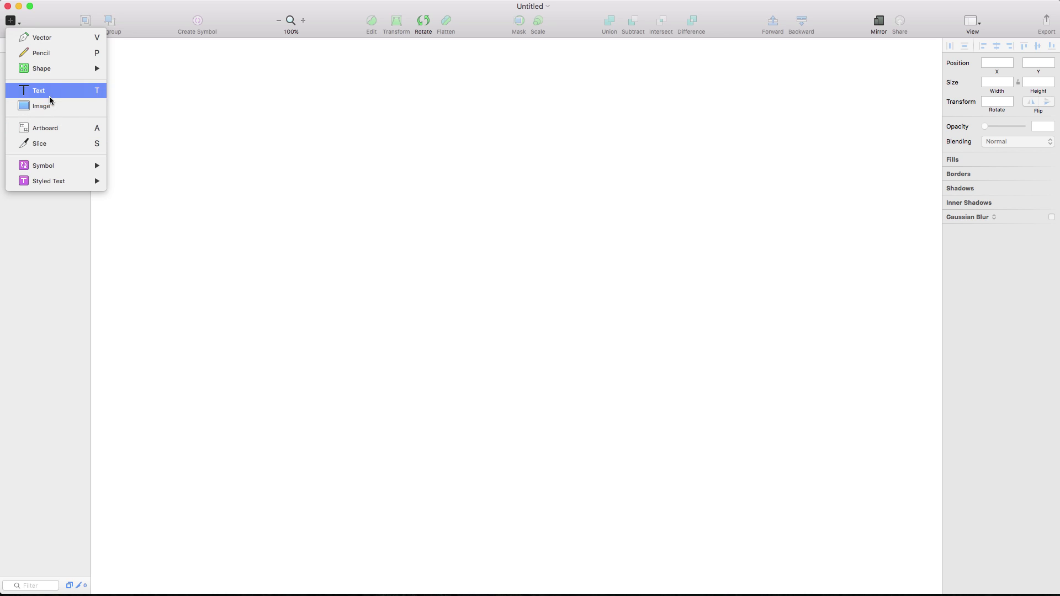
{"action": "left_click", "coordinate": [47, 126]}
{"action": "left_click_drag", "start_coordinate": [182, 126], "coordinate": [389, 339]}
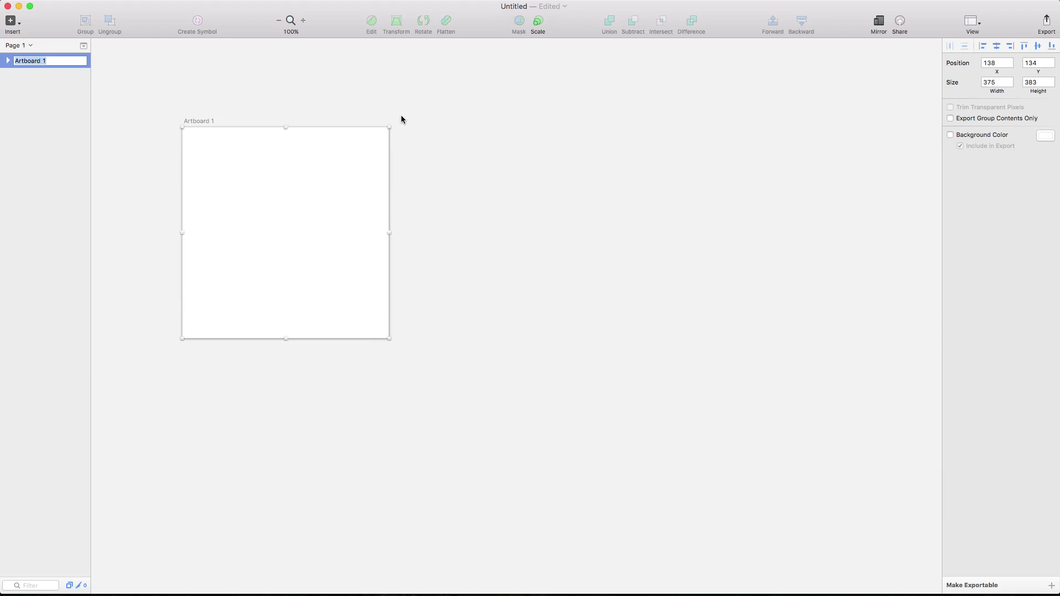
{"action": "left_click", "coordinate": [417, 180]}
{"action": "left_click", "coordinate": [191, 129]}
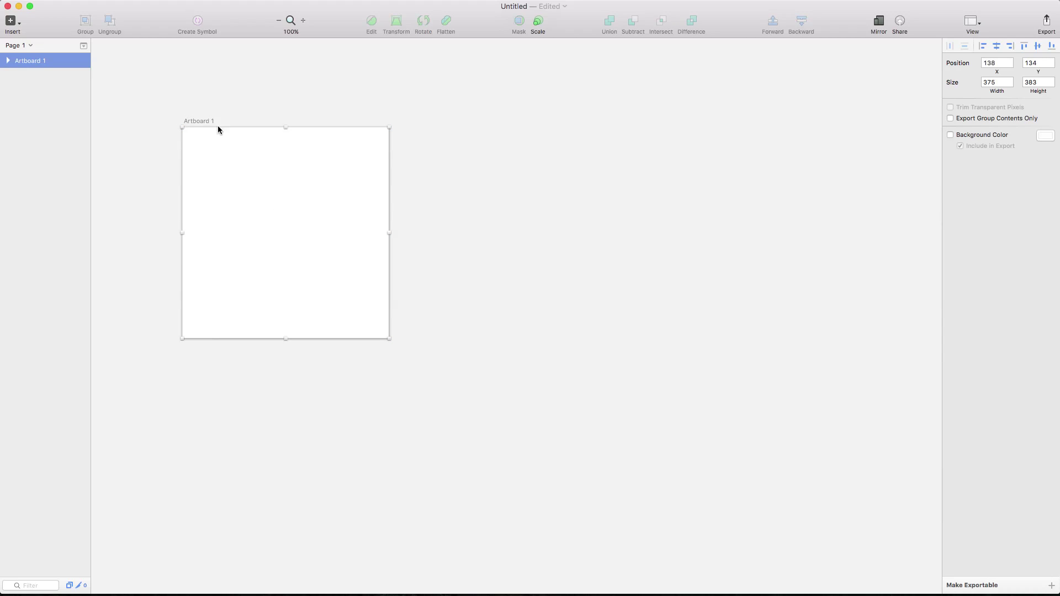
{"action": "key", "text": "super+d"}
{"action": "left_click", "coordinate": [278, 143]}
Draw a grey 79×69 rectangle in Artboard 1 and paste it into Artboard 1 Copy.
{"action": "key", "text": "r"}
{"action": "left_click_drag", "start_coordinate": [206, 279], "coordinate": [250, 316]}
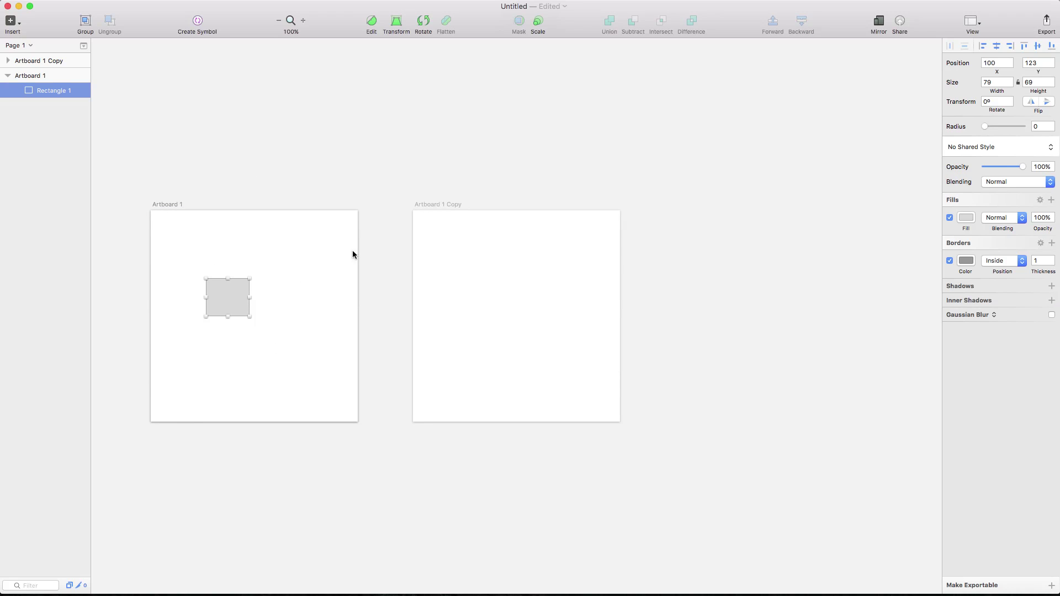
{"action": "left_click", "coordinate": [436, 206]}
{"action": "key", "text": "super+v"}
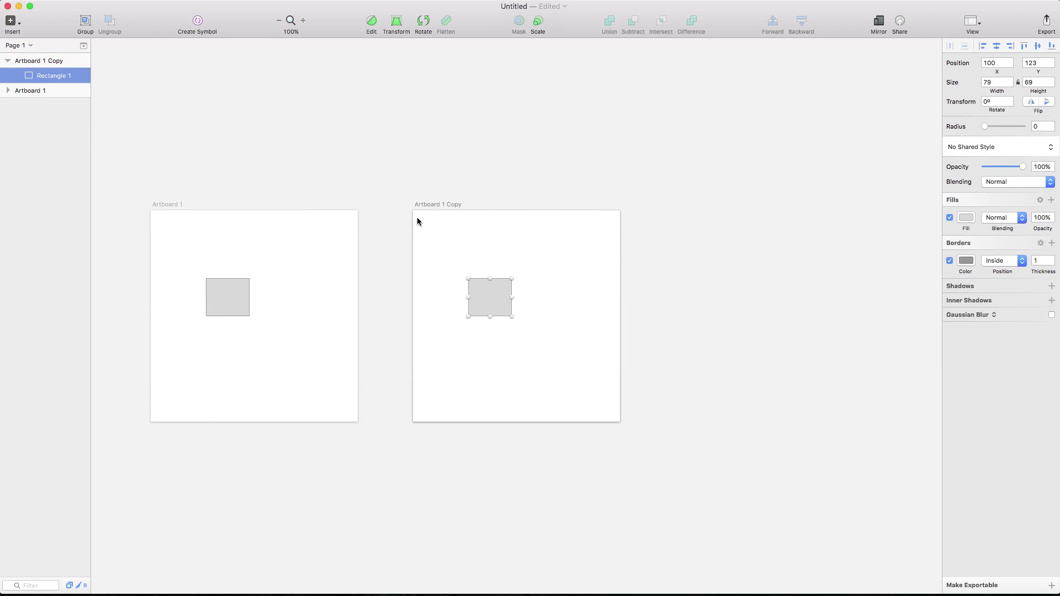
{"action": "left_click", "coordinate": [384, 197]}
{"action": "scroll", "coordinate": [596, 150], "scroll_direction": "left", "scroll_amount": 8}
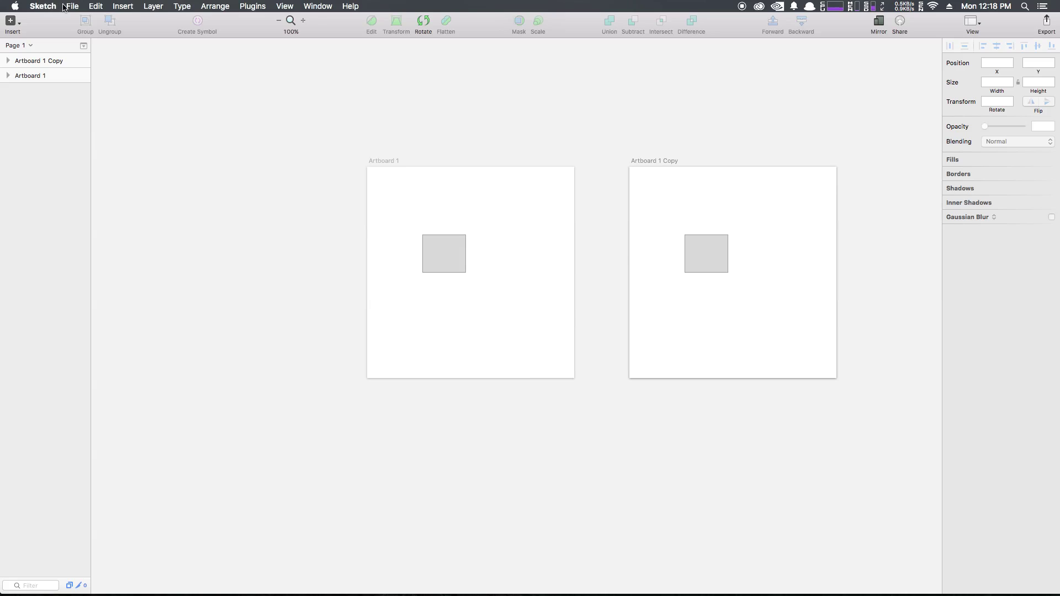
Review the General preferences, such as auto-save and pixel fitting, then close Preferences.
{"action": "left_click", "coordinate": [44, 7]}
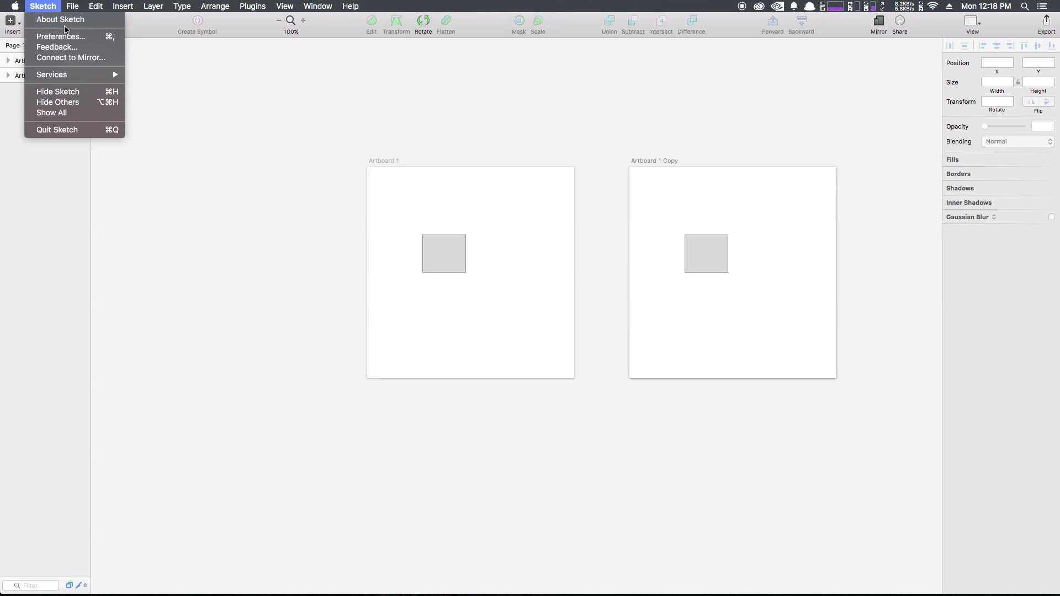
{"action": "left_click", "coordinate": [64, 36]}
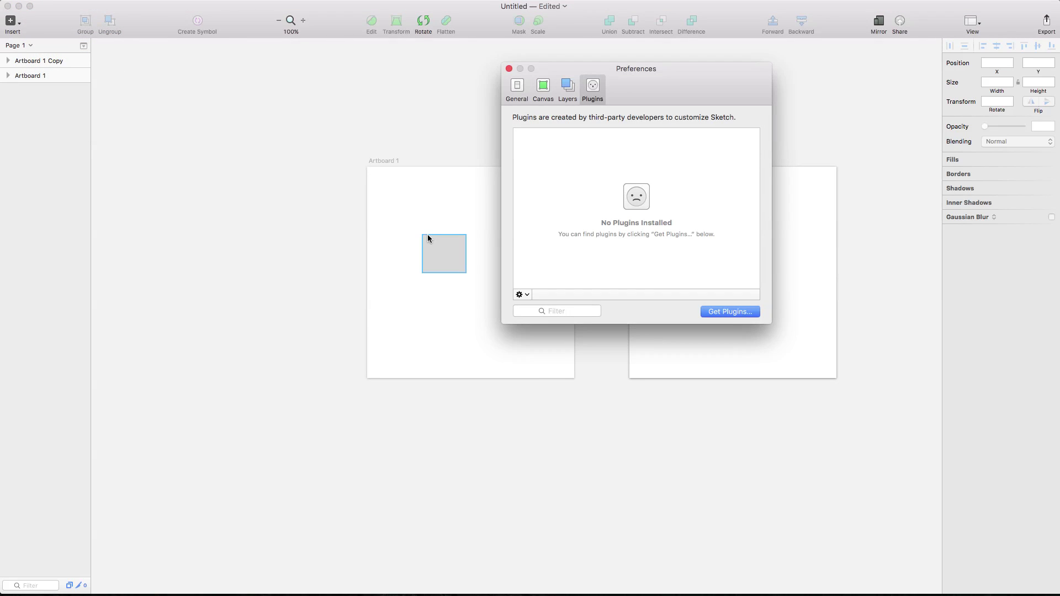
{"action": "left_click", "coordinate": [517, 88]}
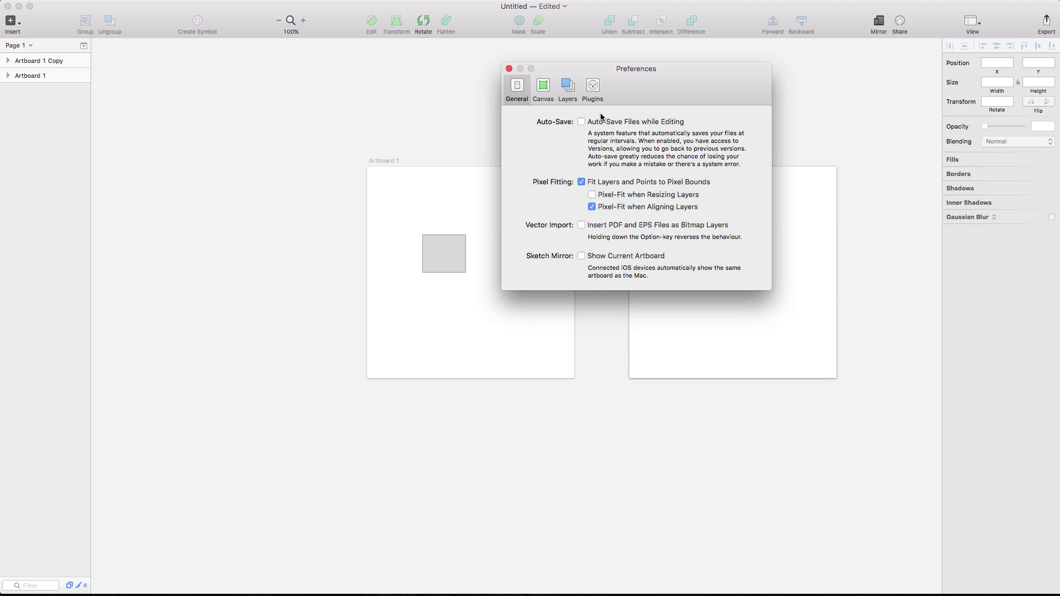
{"action": "left_click", "coordinate": [509, 69]}
{"action": "left_click", "coordinate": [11, 22]}
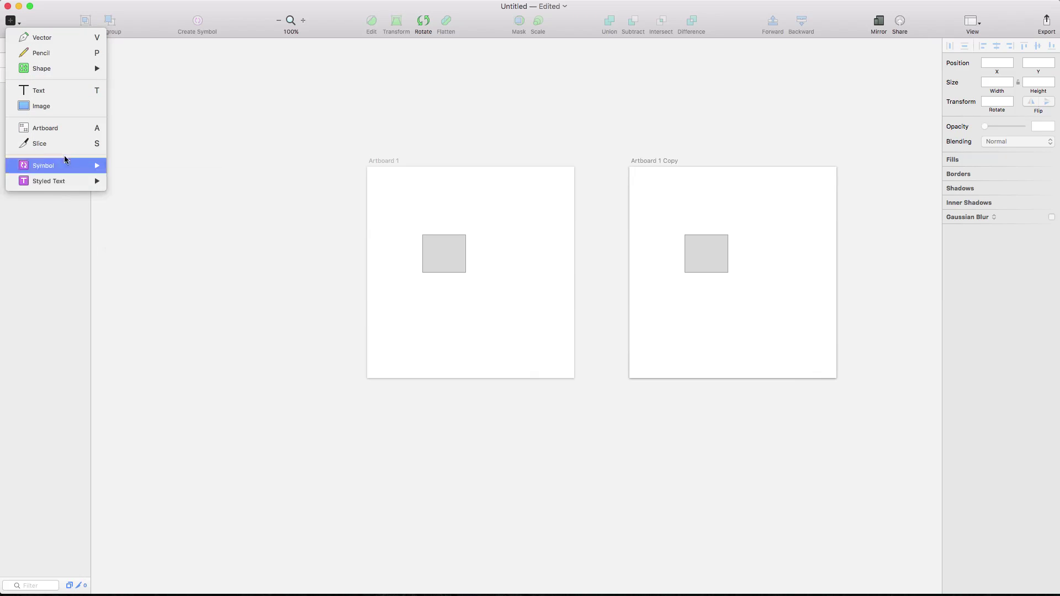
Start an artboard and browse its presets, expanding Android Icons and toggling Paper Sizes.
{"action": "left_click", "coordinate": [64, 132]}
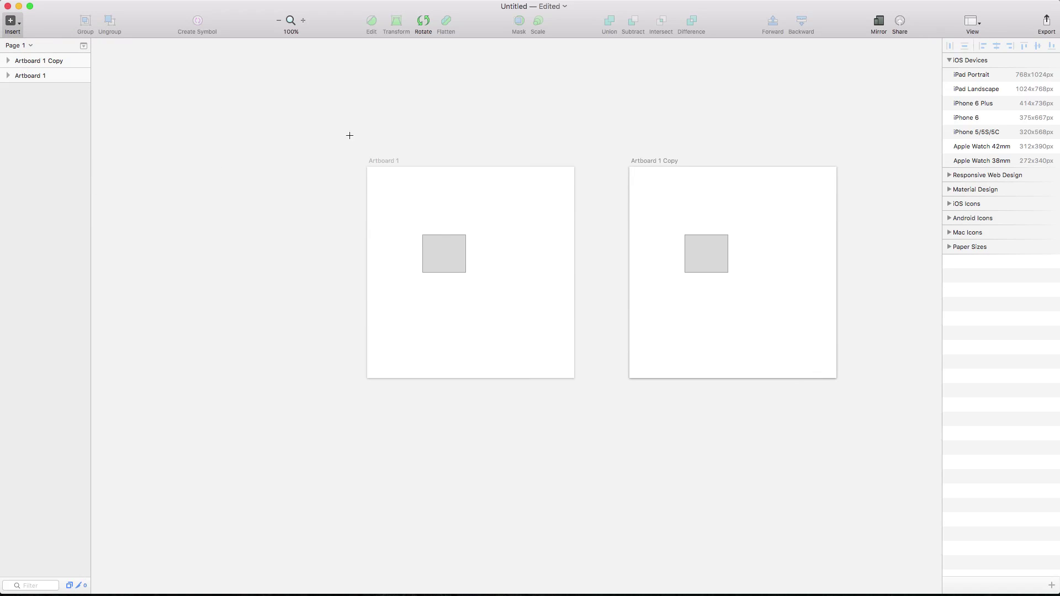
{"action": "left_click", "coordinate": [949, 218]}
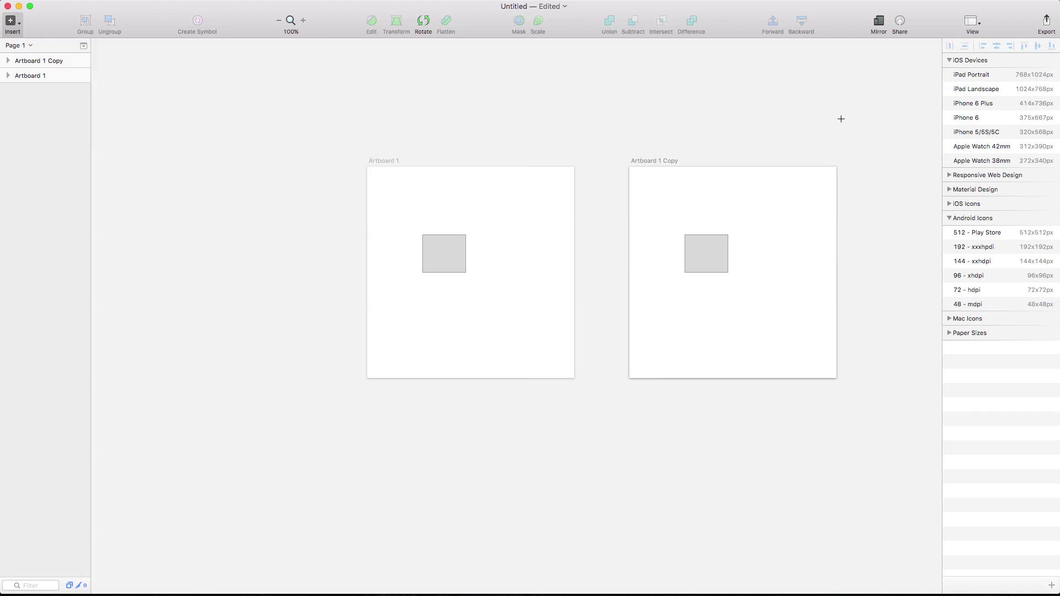
{"action": "left_click", "coordinate": [950, 334]}
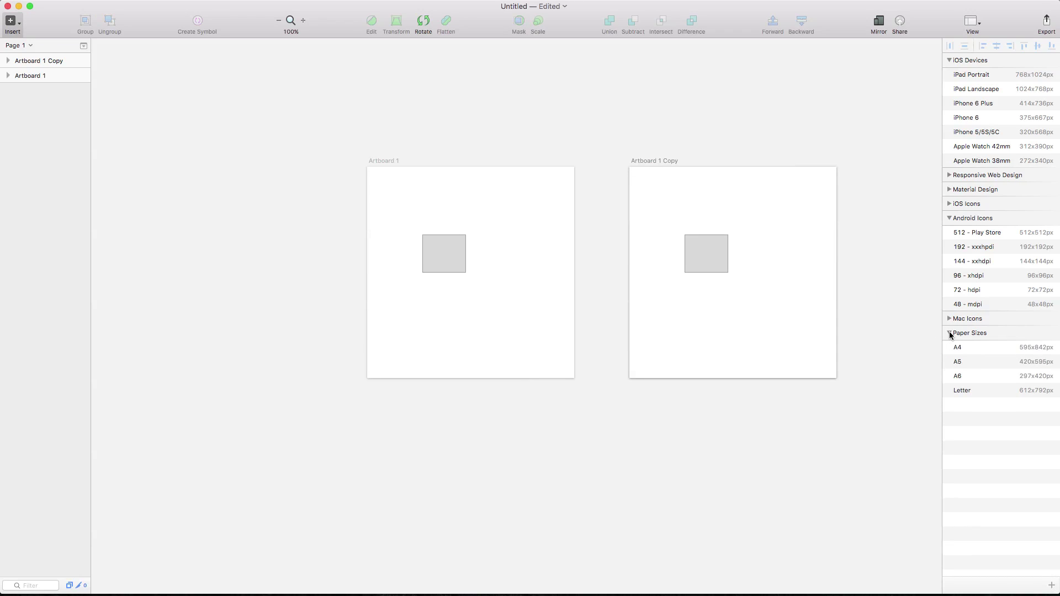
{"action": "left_click", "coordinate": [950, 334]}
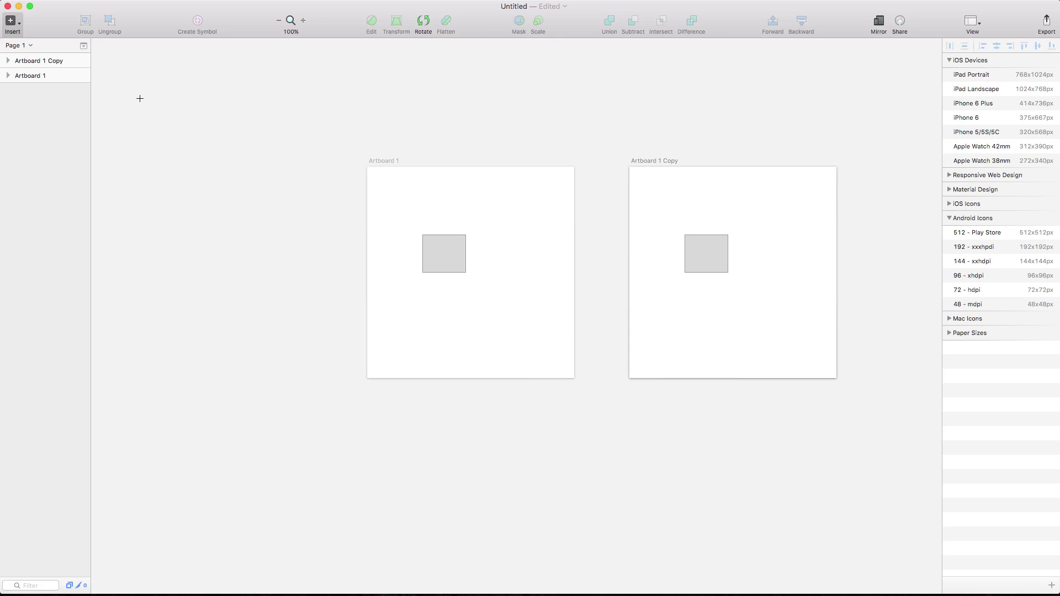
Mask the imported image layer 4 inside Artboard 1 Copy.
{"action": "key", "text": "F11"}
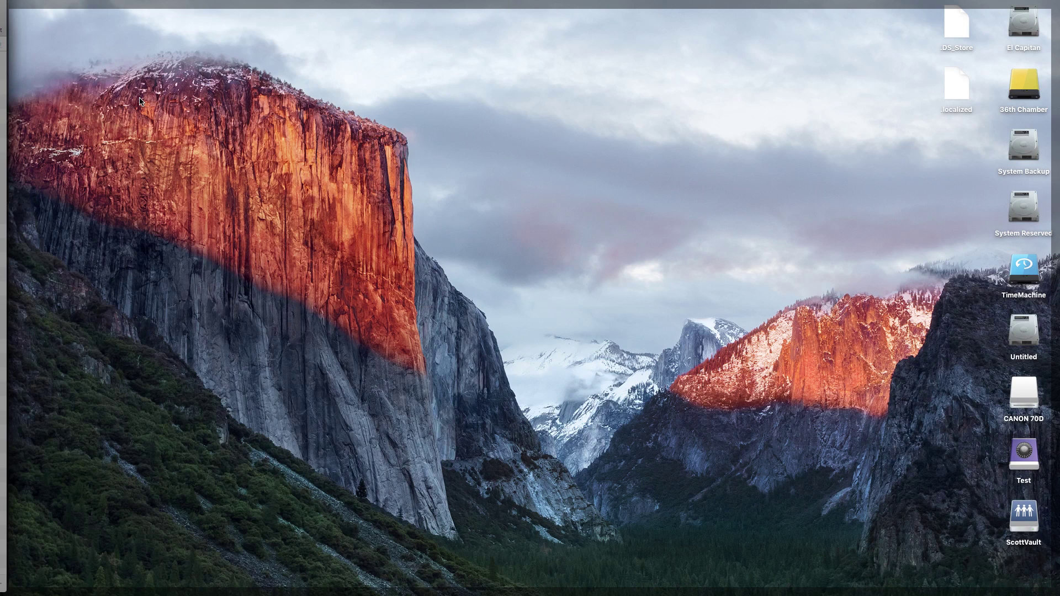
{"action": "key", "text": "F11"}
{"action": "left_click", "coordinate": [50, 77]}
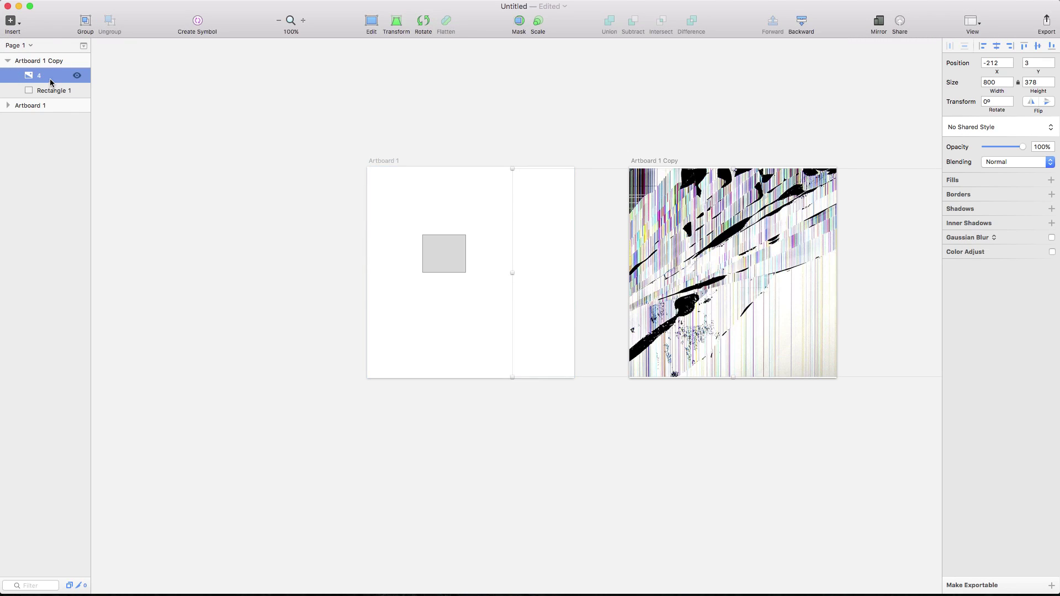
{"action": "left_click", "coordinate": [520, 22]}
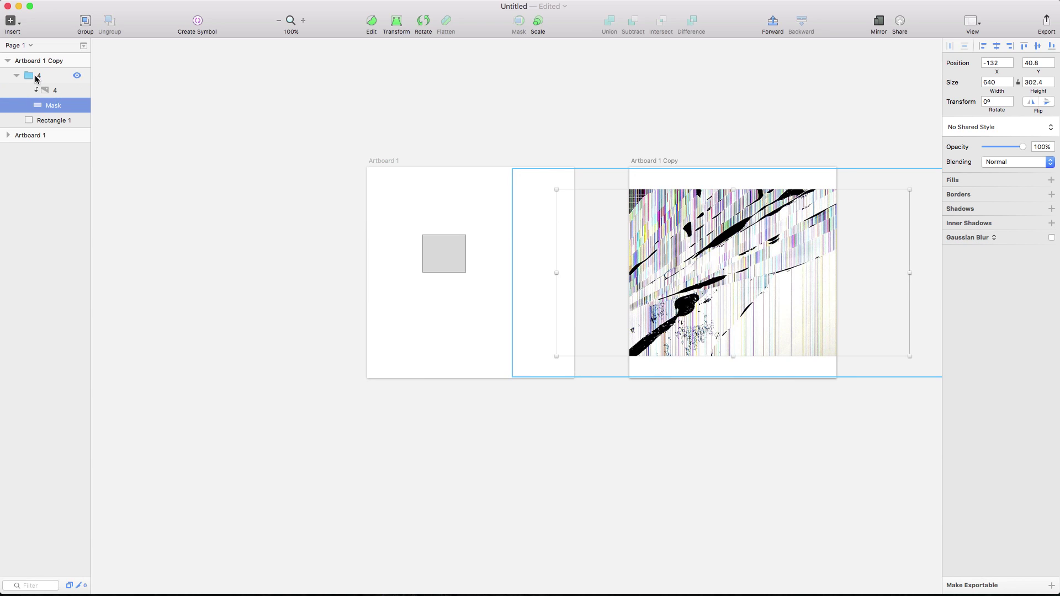
Shrink the mask to about 240×236, then reselect image layer 4 in group 4.
{"action": "left_click", "coordinate": [43, 91]}
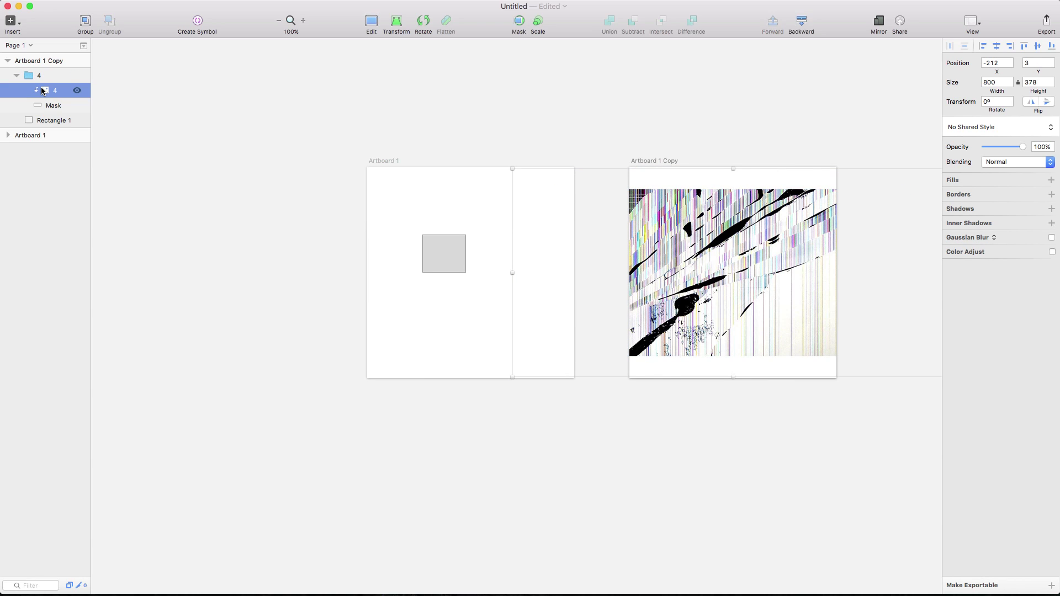
{"action": "left_click", "coordinate": [44, 106]}
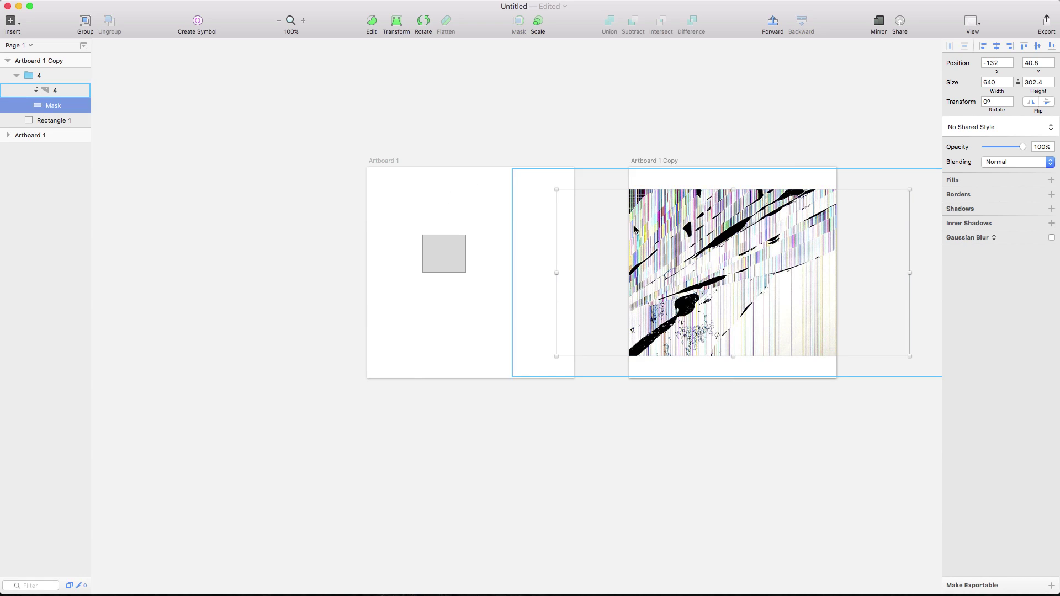
{"action": "left_click_drag", "start_coordinate": [556, 190], "coordinate": [669, 185]}
{"action": "left_click_drag", "start_coordinate": [909, 356], "coordinate": [822, 338]}
{"action": "left_click", "coordinate": [850, 337]}
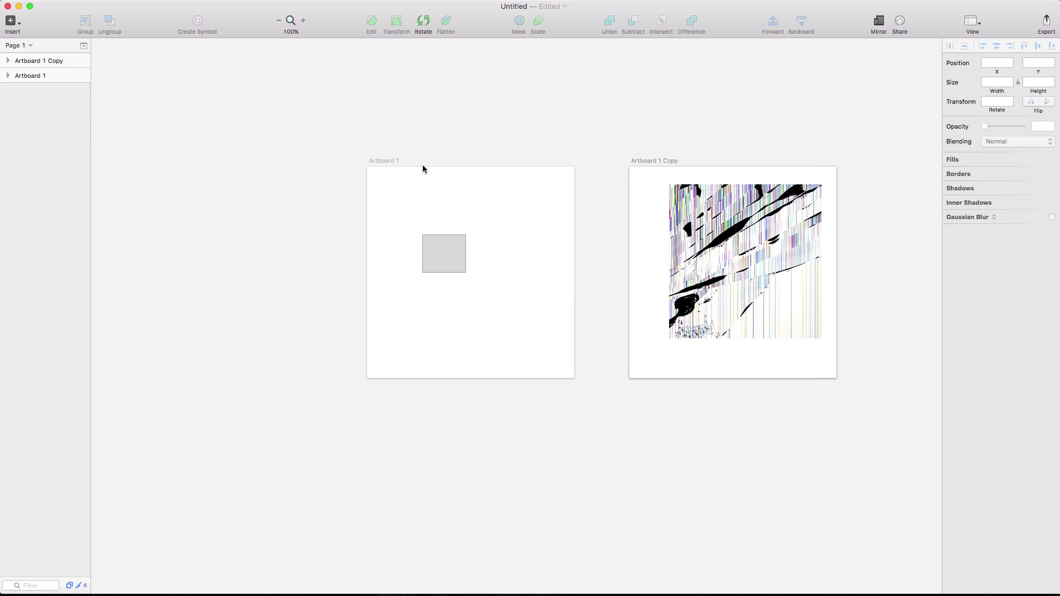
{"action": "left_click", "coordinate": [7, 62]}
{"action": "left_click", "coordinate": [16, 75]}
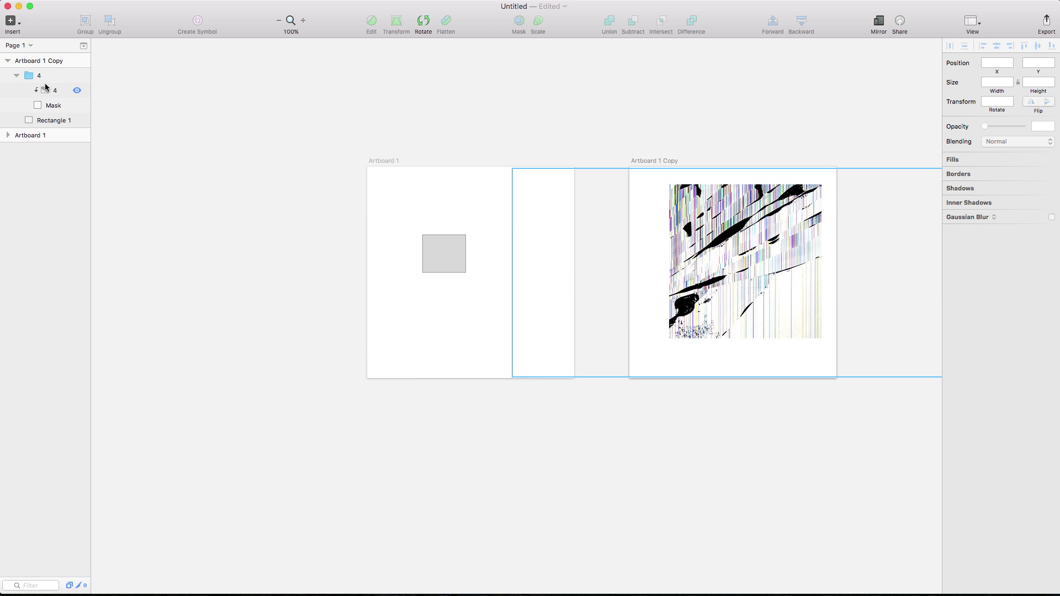
{"action": "left_click", "coordinate": [46, 92]}
{"action": "right_click", "coordinate": [811, 251]}
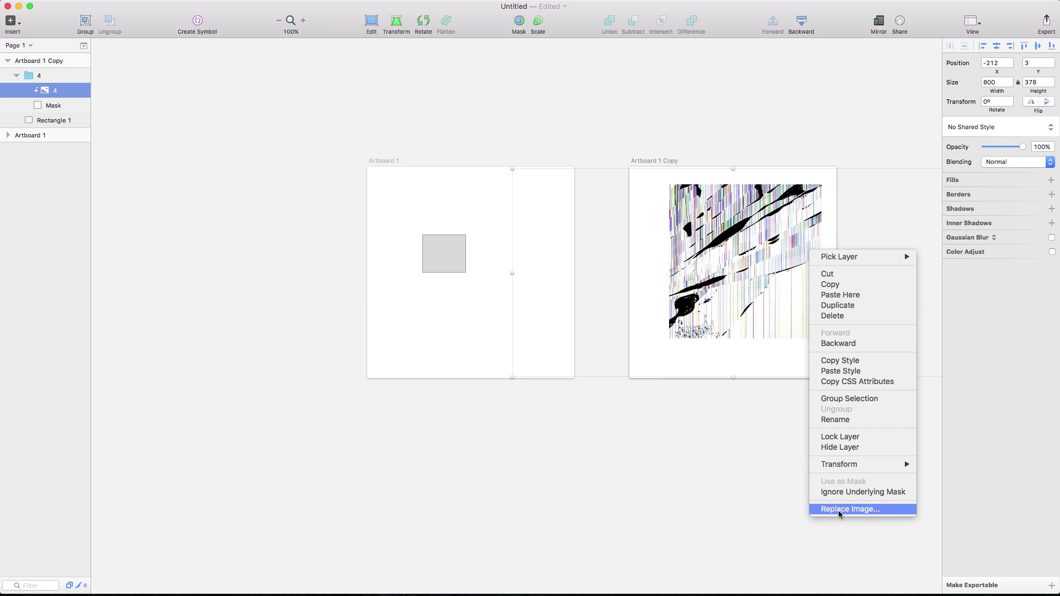
{"action": "left_click", "coordinate": [610, 415]}
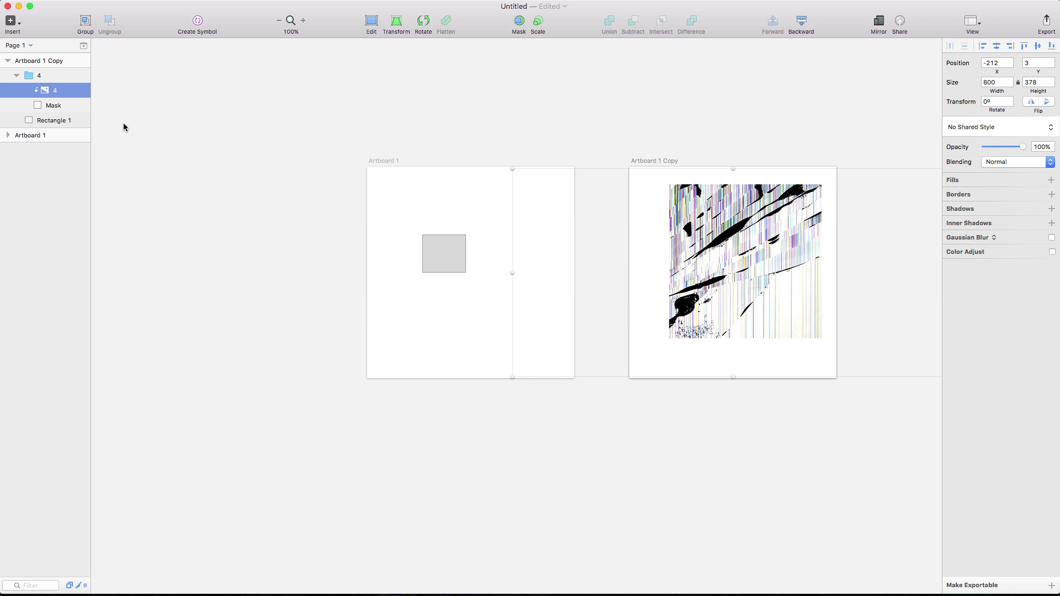
Widen the Layers panel, select Rectangle 1, and show its distances to Artboard 1 Copy's edges.
{"action": "mouse_move", "coordinate": [83, 90]}
{"action": "left_click_drag", "start_coordinate": [90, 92], "coordinate": [208, 101]}
{"action": "right_click", "coordinate": [169, 121]}
{"action": "left_click", "coordinate": [395, 173]}
{"action": "mouse_move", "coordinate": [196, 123]}
{"action": "key", "text": "alt"}
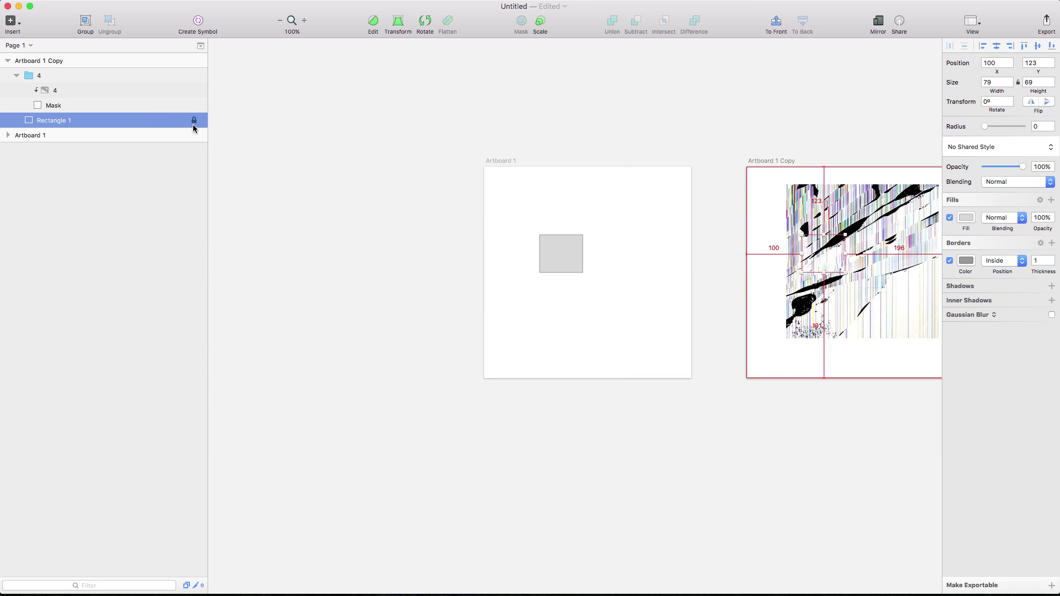
{"action": "key", "text": "alt"}
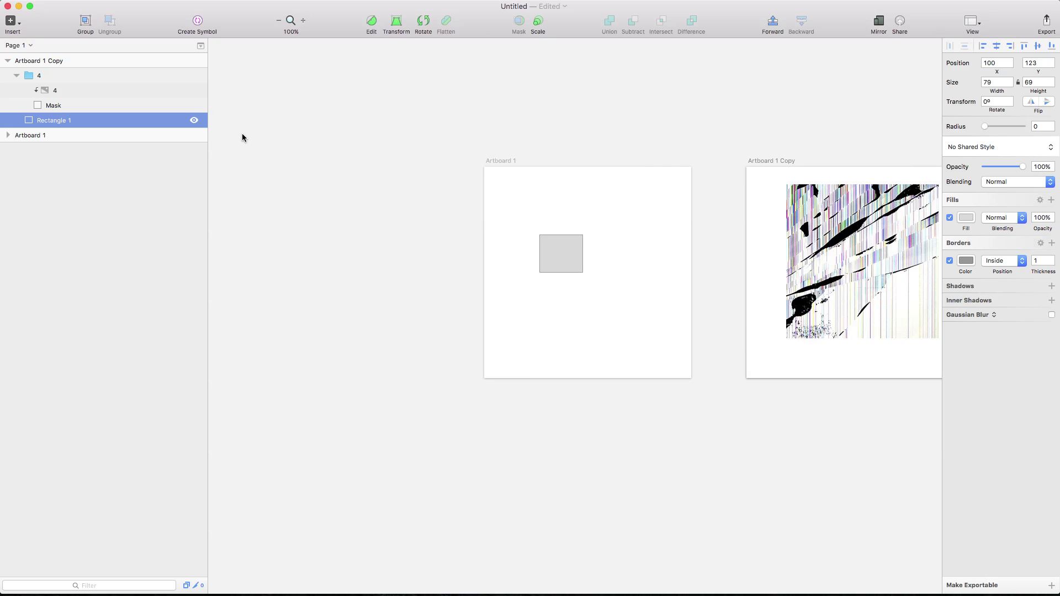
{"action": "scroll", "coordinate": [555, 206], "scroll_direction": "right", "scroll_amount": 5}
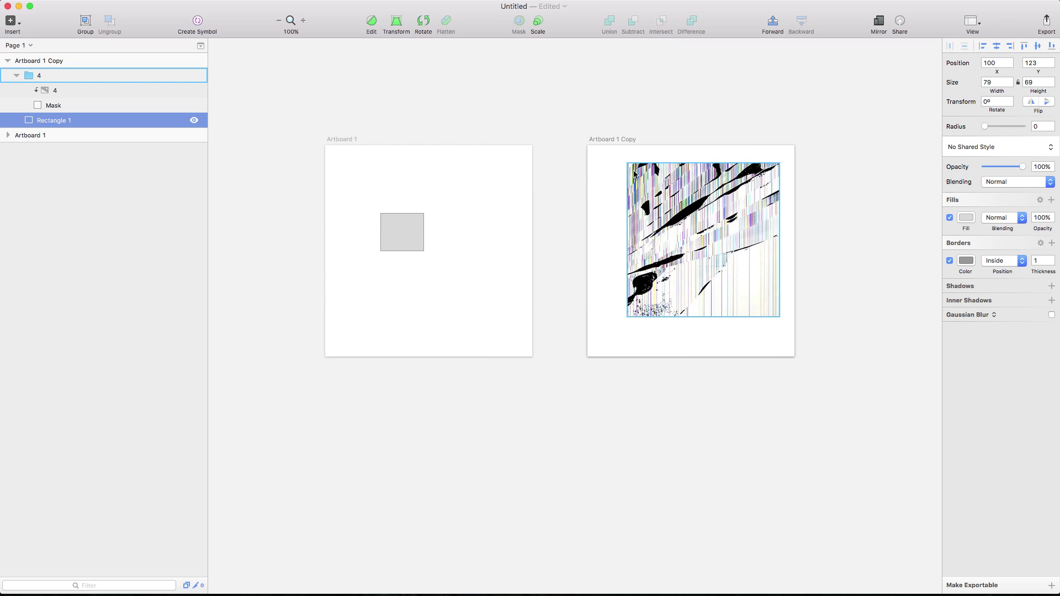
Turn on the grid for Artboard 1 and switch on the column layout overlay.
{"action": "left_click", "coordinate": [338, 141]}
{"action": "left_click", "coordinate": [973, 22]}
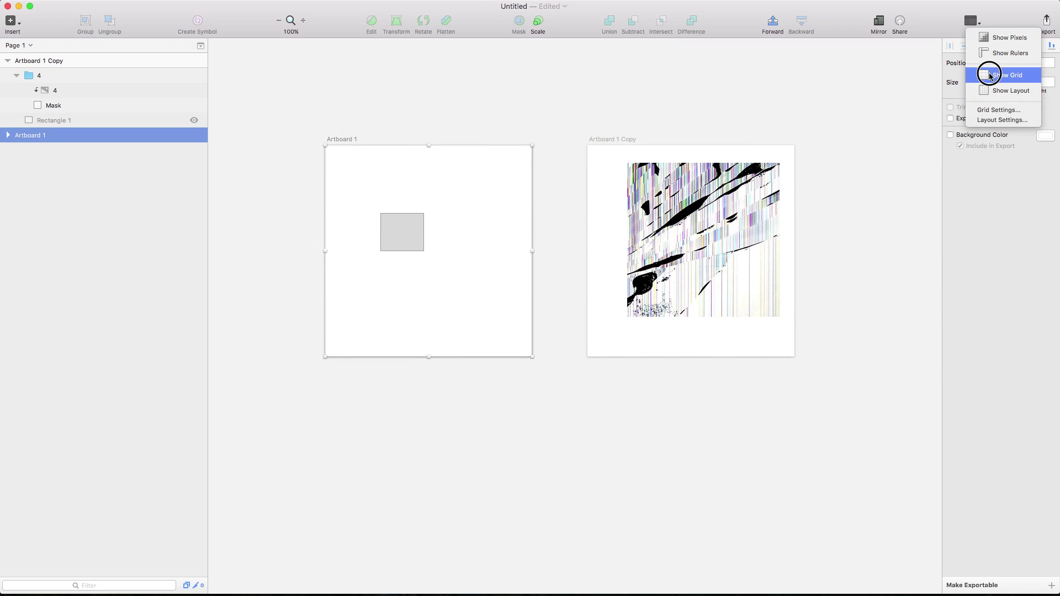
{"action": "left_click", "coordinate": [986, 71]}
{"action": "left_click", "coordinate": [589, 139]}
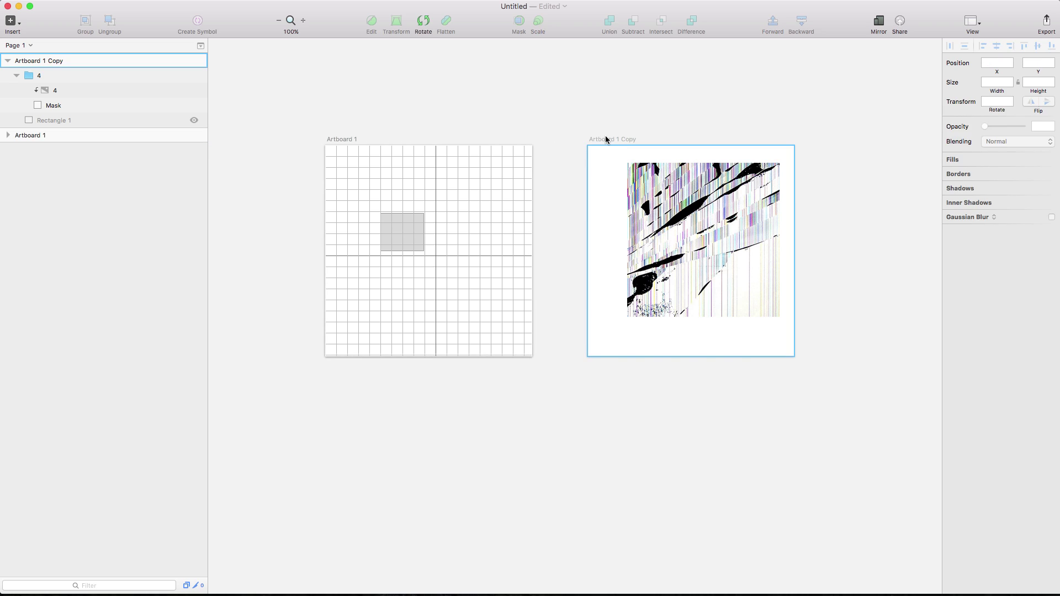
{"action": "left_click", "coordinate": [974, 25]}
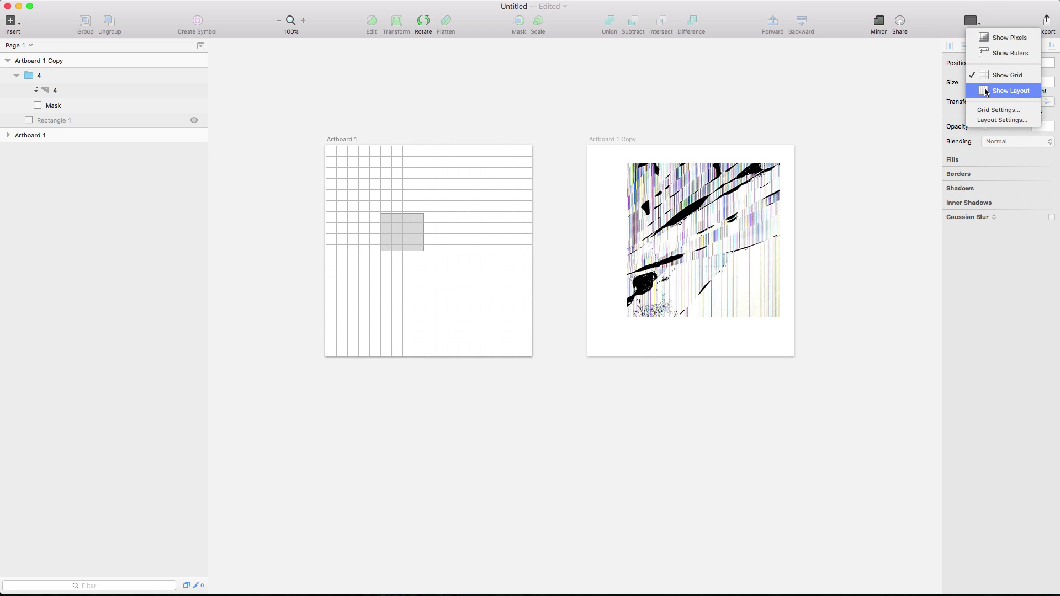
{"action": "left_click", "coordinate": [1002, 91]}
Turn on the grid for Artboard 1 Copy, then switch the layout overlay off for both artboards.
{"action": "left_click", "coordinate": [608, 143]}
{"action": "left_click", "coordinate": [612, 140]}
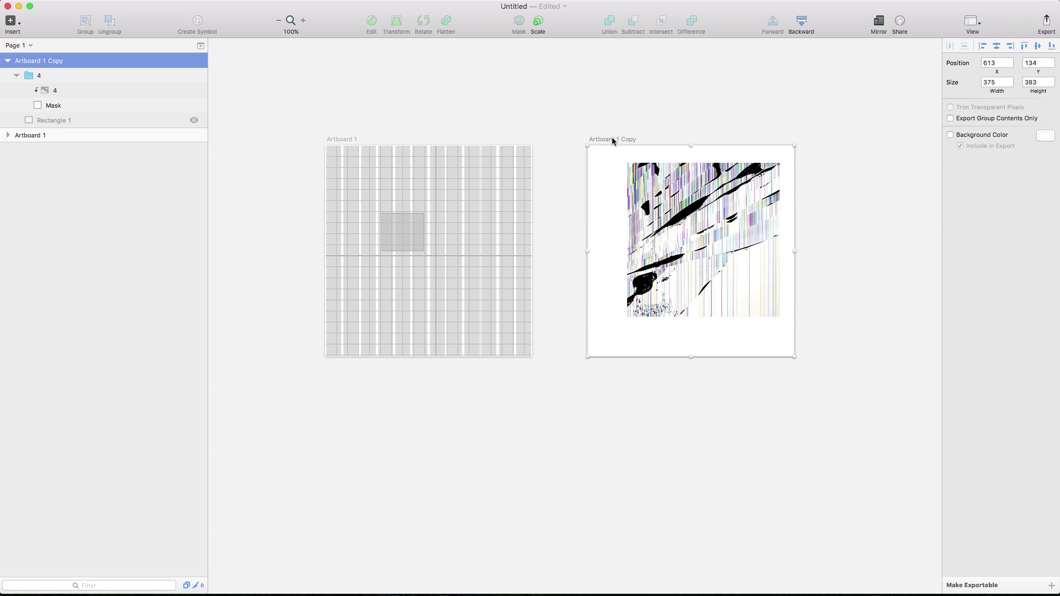
{"action": "left_click", "coordinate": [973, 22]}
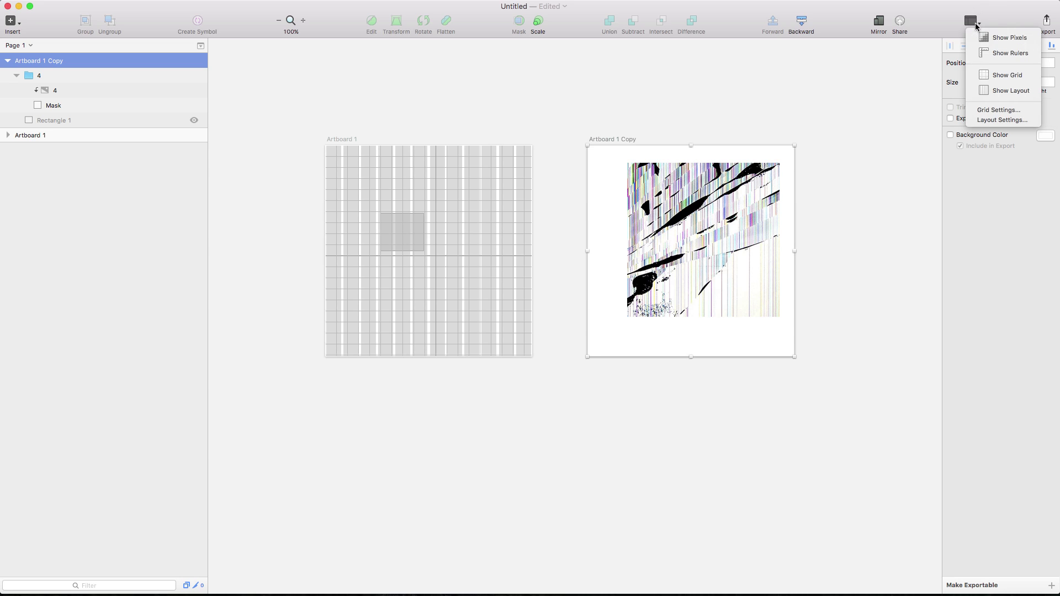
{"action": "left_click", "coordinate": [998, 77]}
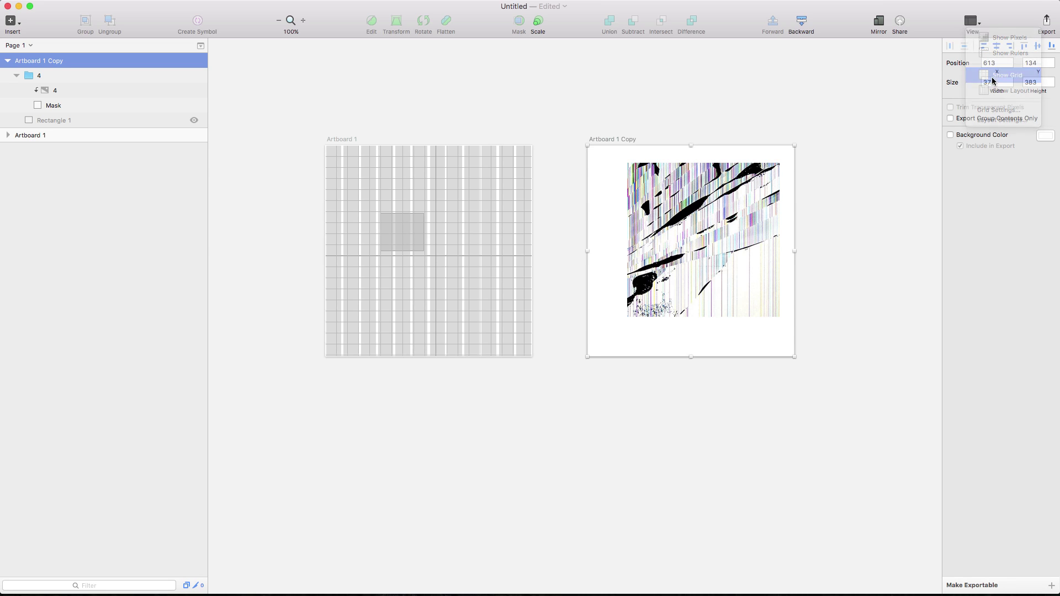
{"action": "left_click", "coordinate": [611, 139]}
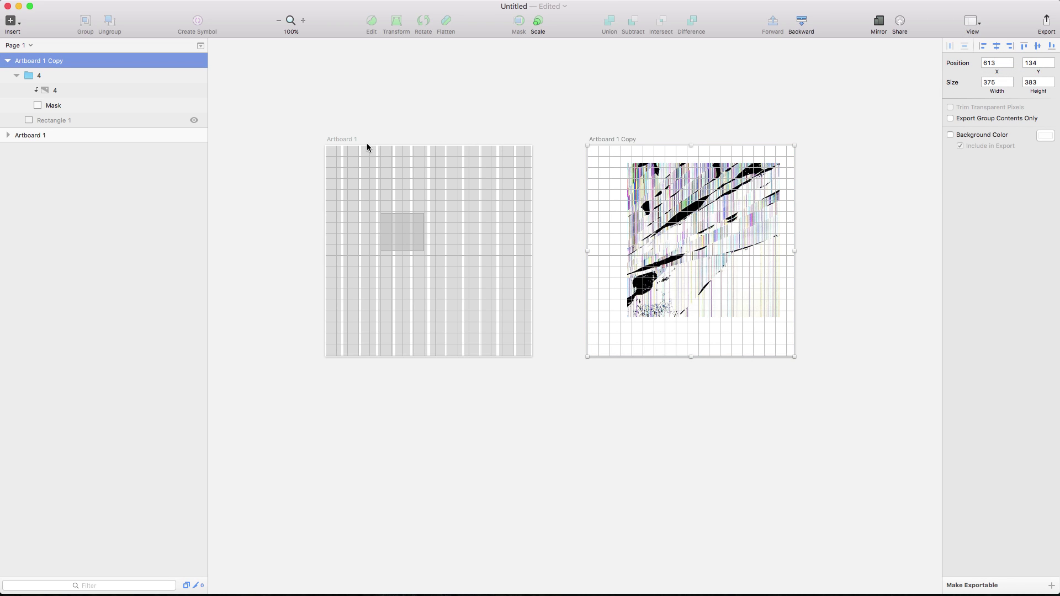
{"action": "left_click", "coordinate": [342, 140], "text": "shift"}
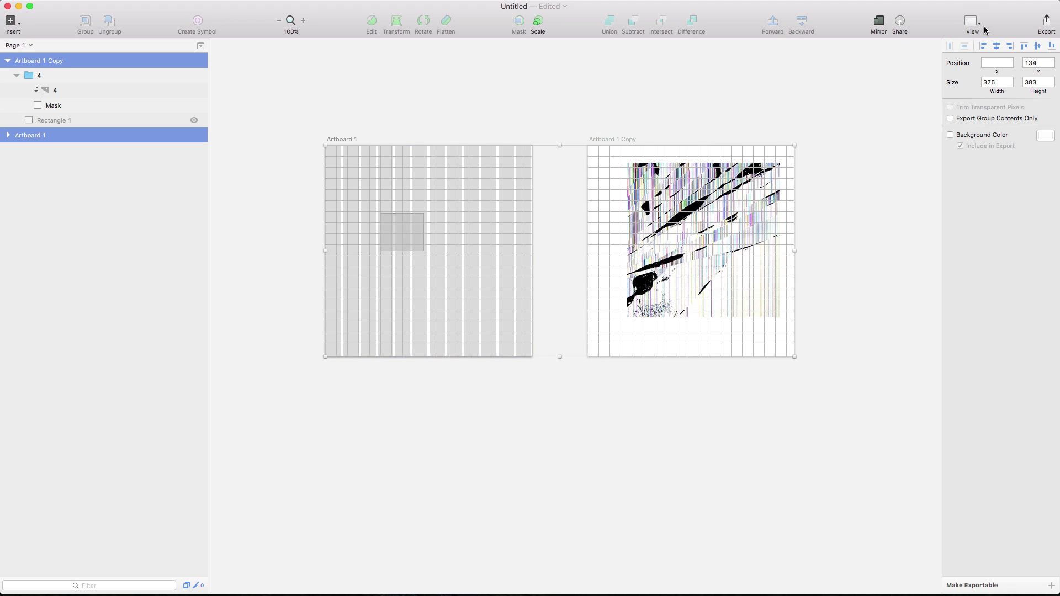
{"action": "left_click", "coordinate": [983, 27]}
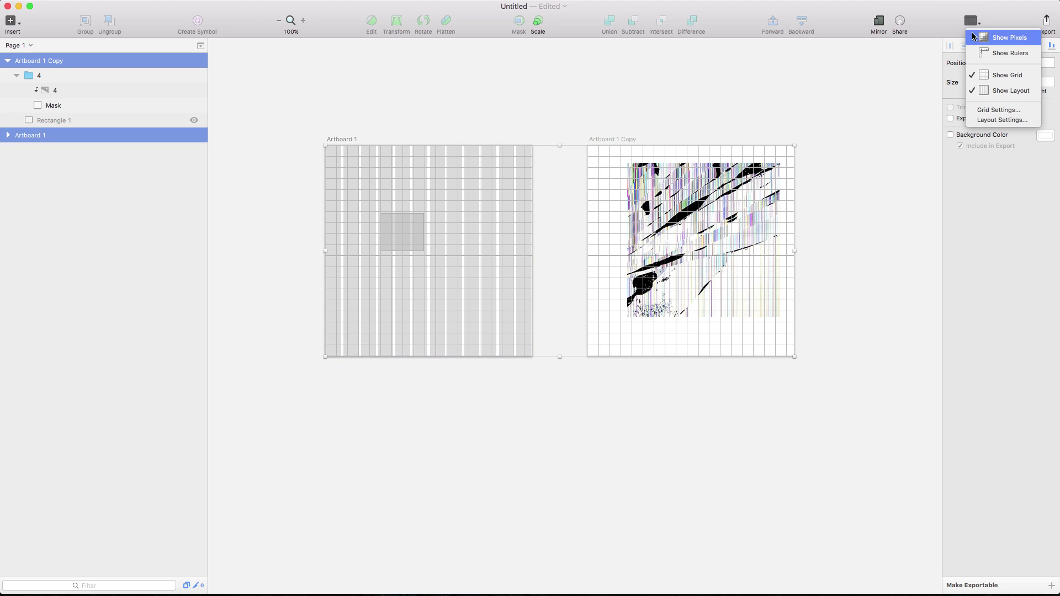
{"action": "left_click", "coordinate": [982, 97]}
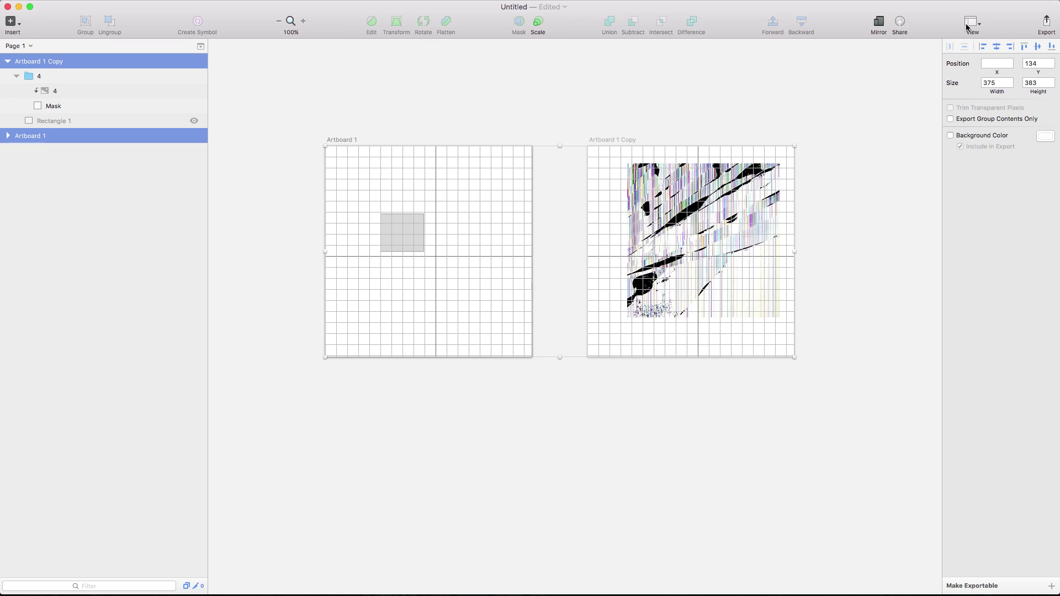
In Grid Settings, set the thick grid line colour to full-brightness red and apply it.
{"action": "left_click", "coordinate": [969, 25]}
{"action": "left_click", "coordinate": [971, 113]}
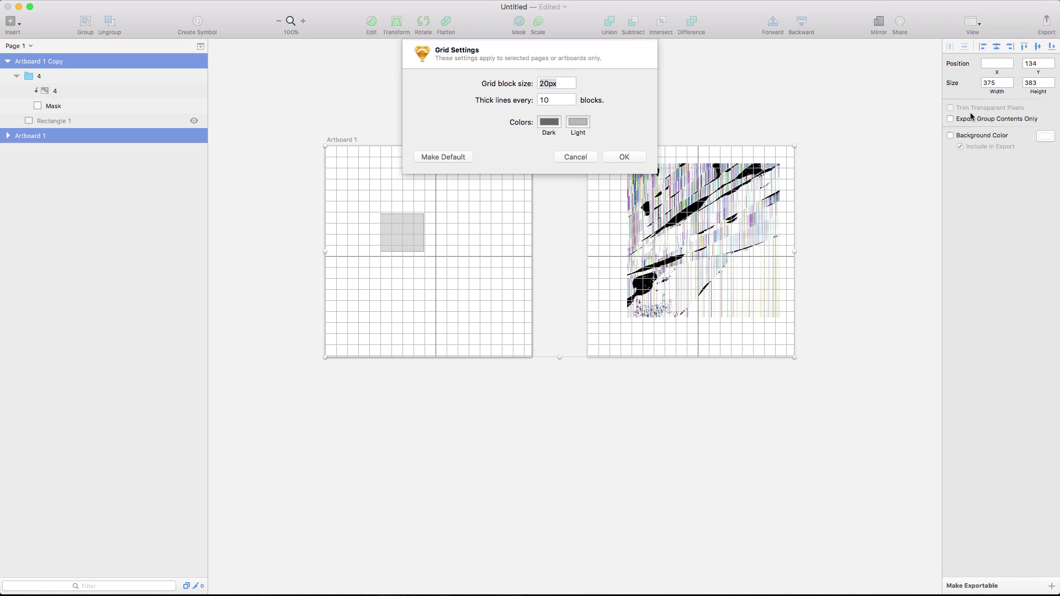
{"action": "left_click", "coordinate": [549, 122]}
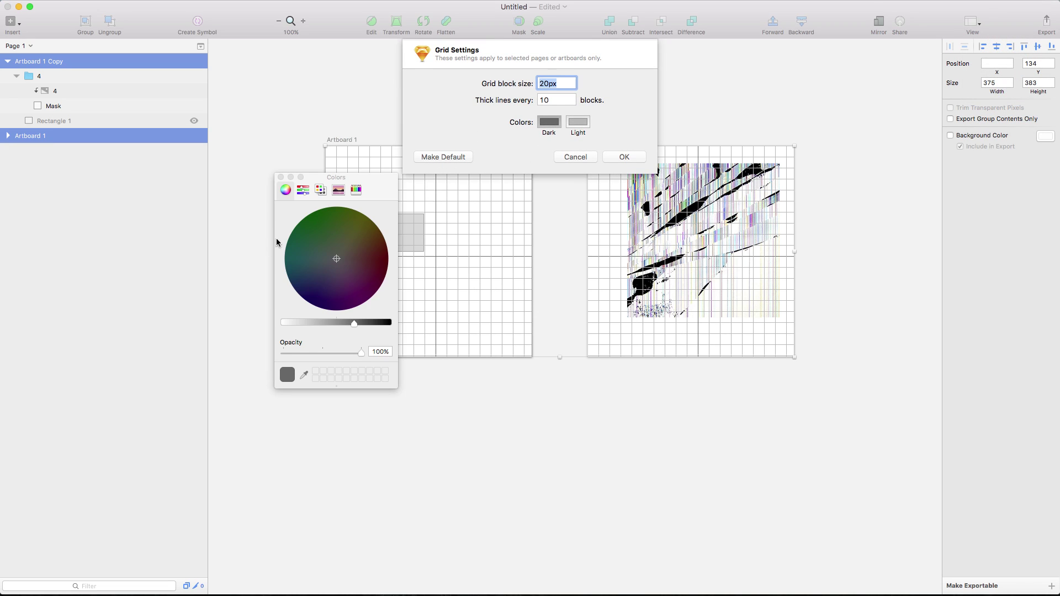
{"action": "left_click_drag", "start_coordinate": [354, 243], "coordinate": [379, 260]}
{"action": "left_click_drag", "start_coordinate": [354, 323], "coordinate": [257, 323]}
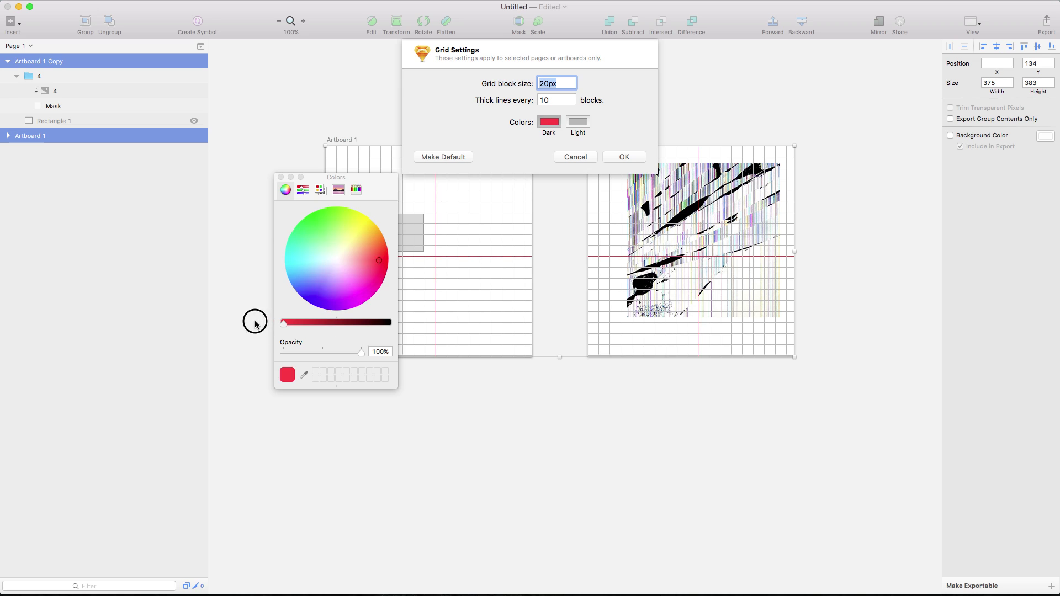
{"action": "left_click", "coordinate": [642, 157]}
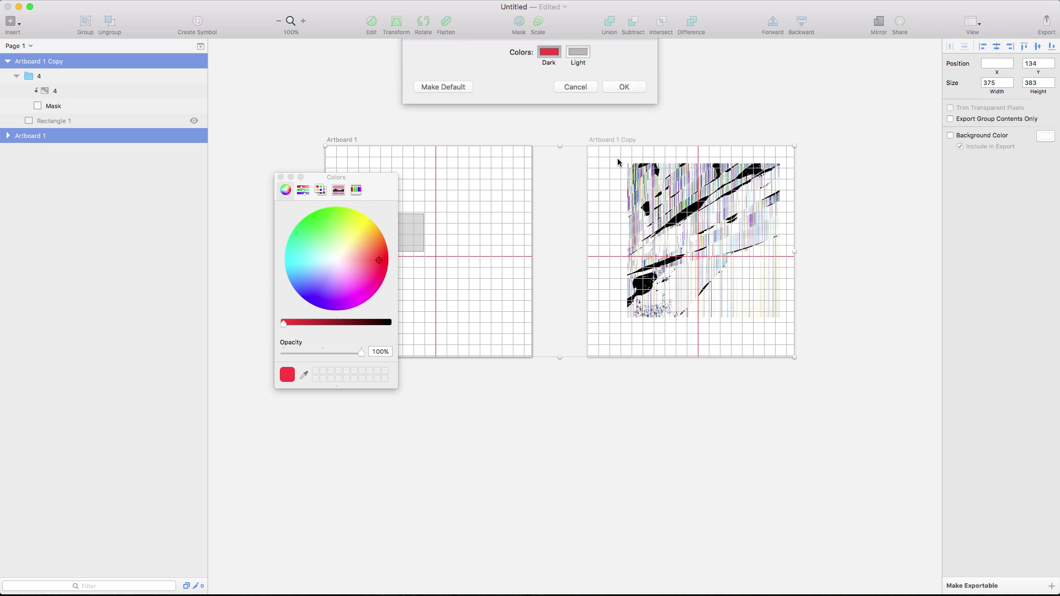
{"action": "left_click", "coordinate": [281, 177]}
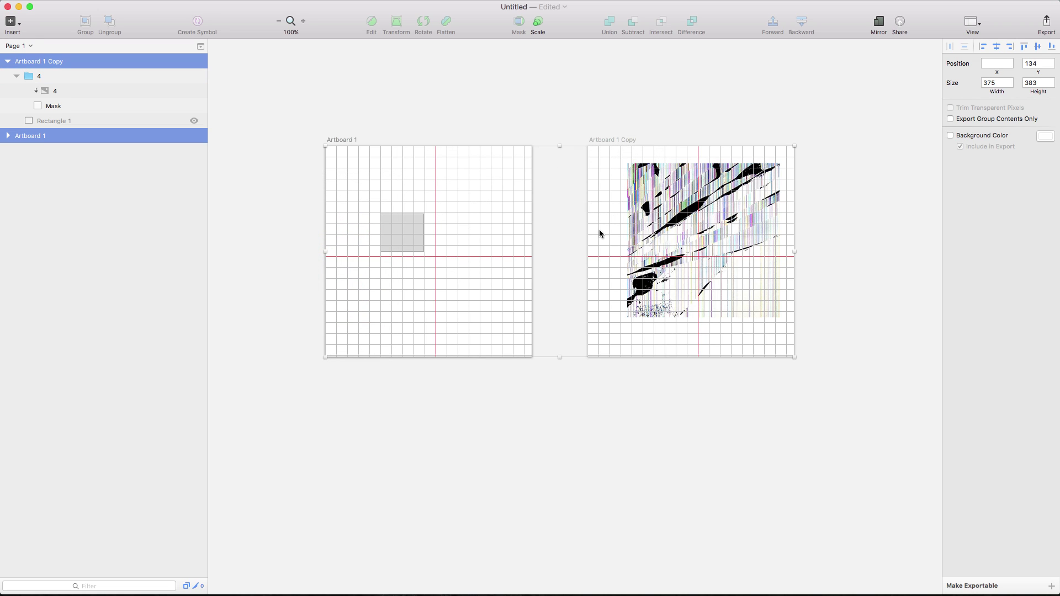
{"action": "left_click", "coordinate": [638, 132]}
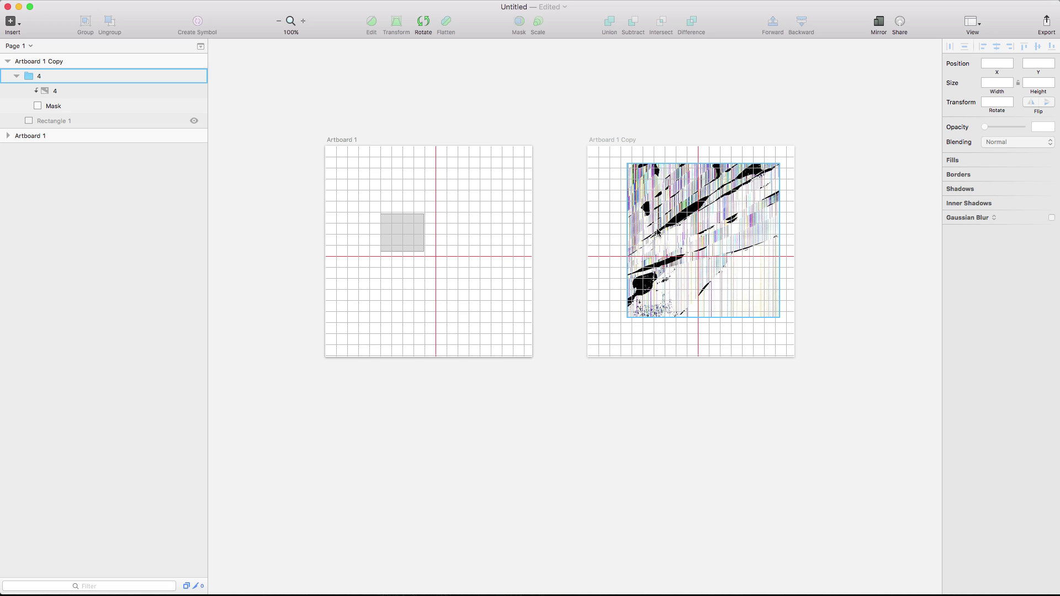
Drag and nudge group 4's masked glitch-art image to X 44, Y 40 on Artboard 1 Copy.
{"action": "mouse_move", "coordinate": [752, 215]}
{"action": "left_mouse_down"}
{"action": "mouse_move", "coordinate": [738, 219]}
{"action": "mouse_move", "coordinate": [750, 222]}
{"action": "mouse_move", "coordinate": [753, 210]}
{"action": "mouse_move", "coordinate": [740, 209]}
{"action": "mouse_move", "coordinate": [750, 211]}
{"action": "left_mouse_up"}
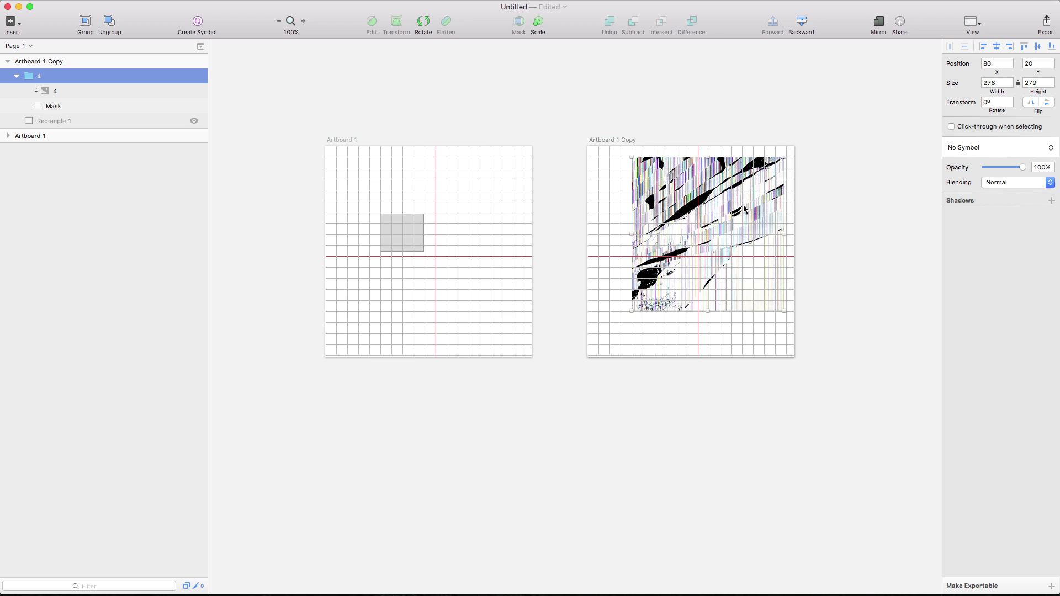
{"action": "key", "text": "Left"}
{"action": "key", "text": "Left"}
{"action": "key", "text": "Left"}
{"action": "key", "text": "Left"}
{"action": "key", "text": "Left"}
{"action": "key", "text": "Left"}
{"action": "key", "text": "Left"}
{"action": "key", "text": "Left"}
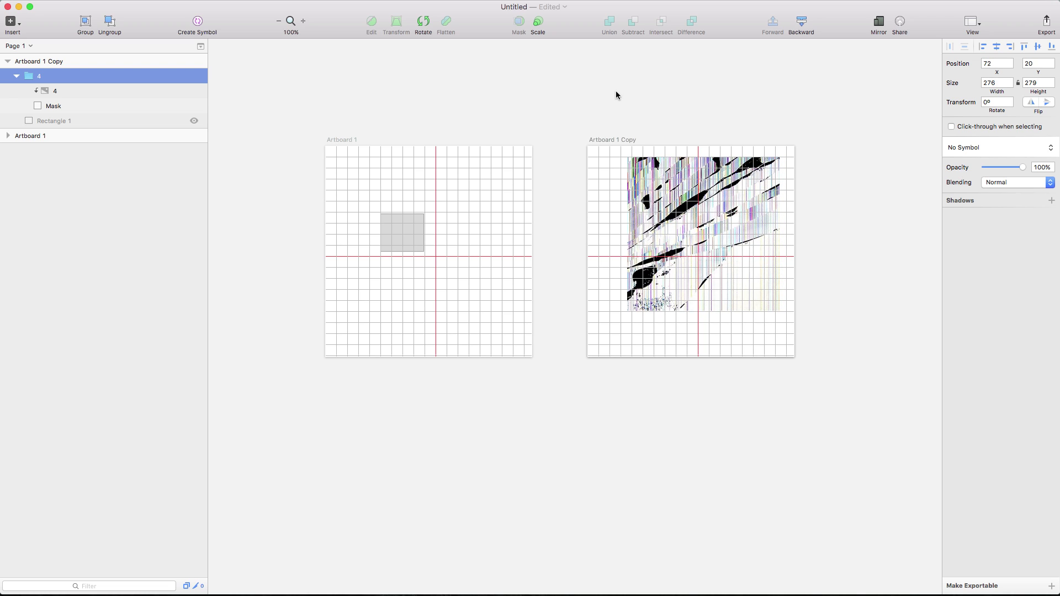
{"action": "left_click", "coordinate": [670, 212]}
{"action": "left_click_drag", "start_coordinate": [669, 211], "coordinate": [654, 206]}
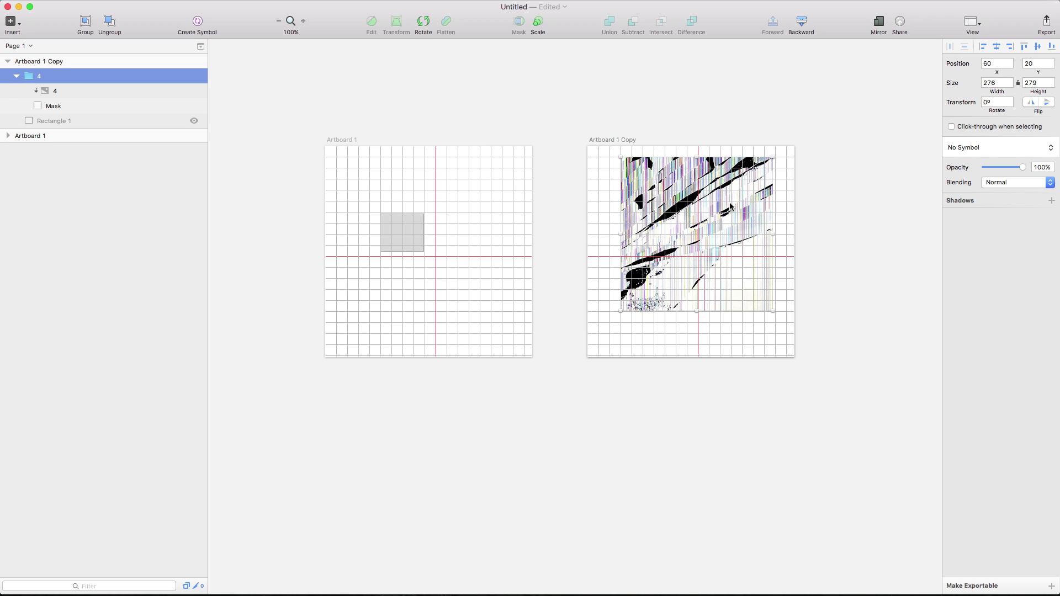
{"action": "left_click", "coordinate": [682, 198]}
{"action": "mouse_move", "coordinate": [682, 197]}
{"action": "left_mouse_down"}
{"action": "mouse_move", "coordinate": [674, 208]}
{"action": "mouse_move", "coordinate": [683, 195]}
{"action": "mouse_move", "coordinate": [684, 206]}
{"action": "left_mouse_up"}
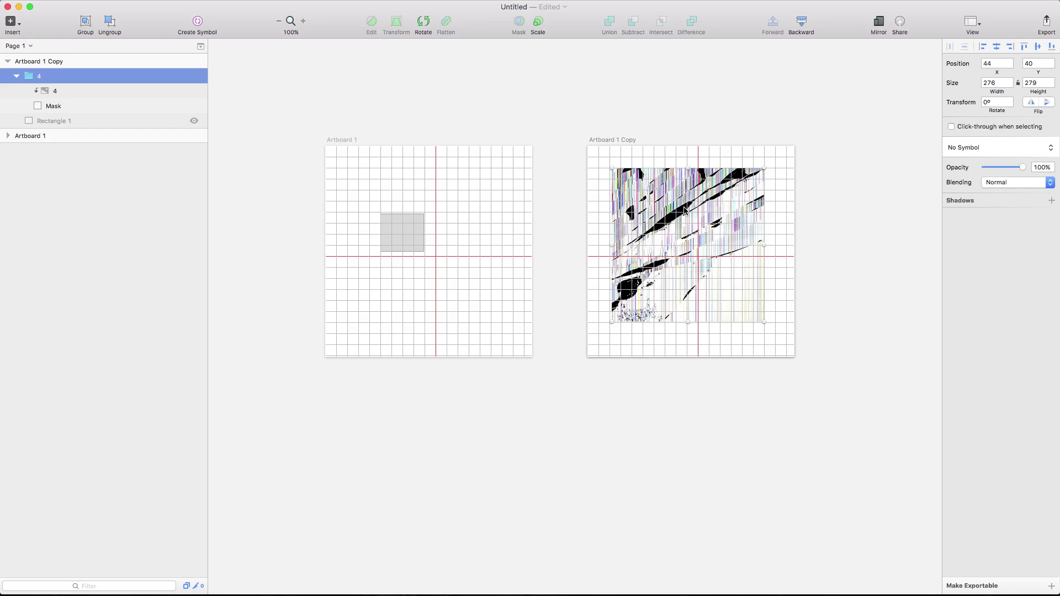